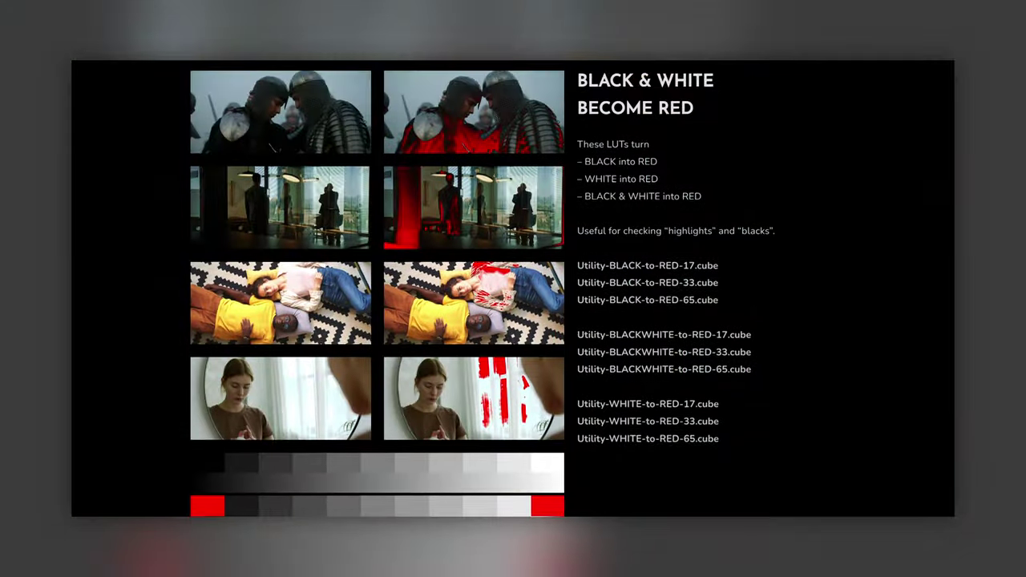
Review the web page's examples of the black/white-to-red and neutrals-to-green LUTs, enlarging the color chart comparison
{"action": "scroll", "coordinate": [512, 289], "scroll_direction": "down", "scroll_amount": 8}
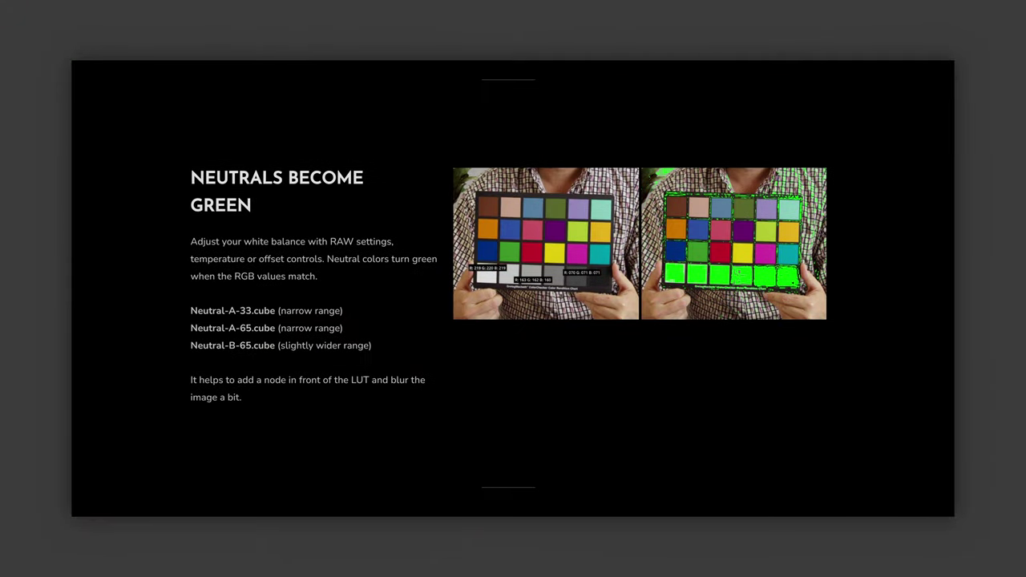
{"action": "left_click", "coordinate": [793, 218]}
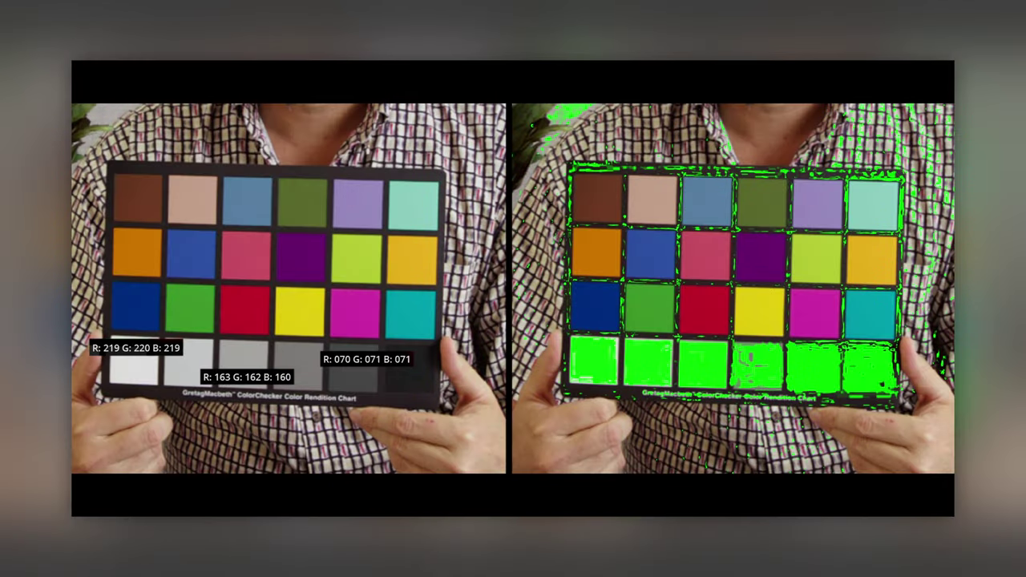
{"action": "key", "text": "Escape"}
{"action": "scroll", "coordinate": [513, 289], "scroll_direction": "down", "scroll_amount": 8}
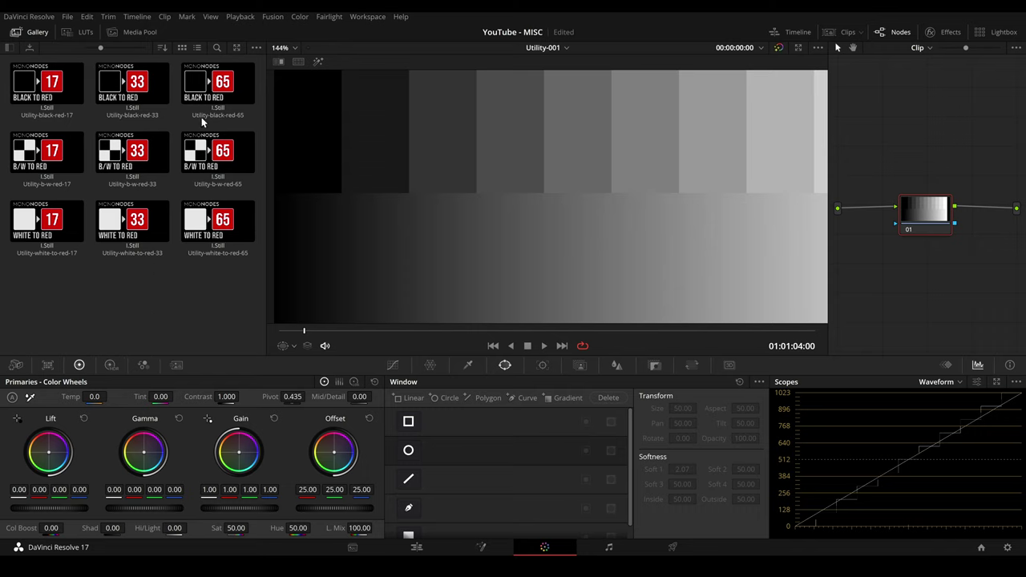
Apply the Utility-black-red-65 still to the gray ramp's node and replace it with Utility-black-red-17
{"action": "left_click_drag", "start_coordinate": [196, 87], "coordinate": [922, 216]}
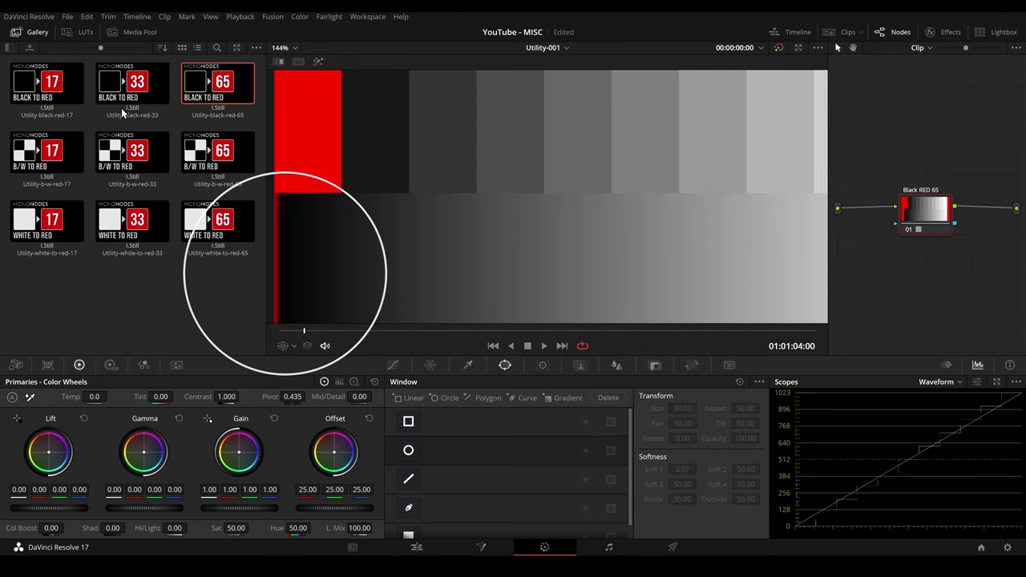
{"action": "left_click_drag", "start_coordinate": [53, 83], "coordinate": [941, 211]}
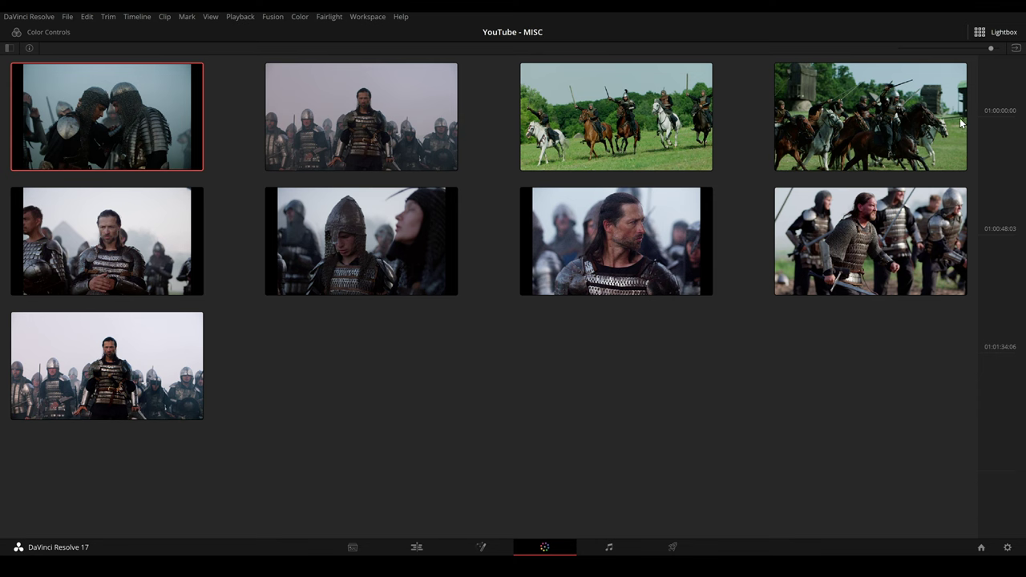
Leave the Lightbox, show the stills gallery and apply the Utility-black-red-17 still to the timeline-level node
{"action": "left_click", "coordinate": [1003, 32]}
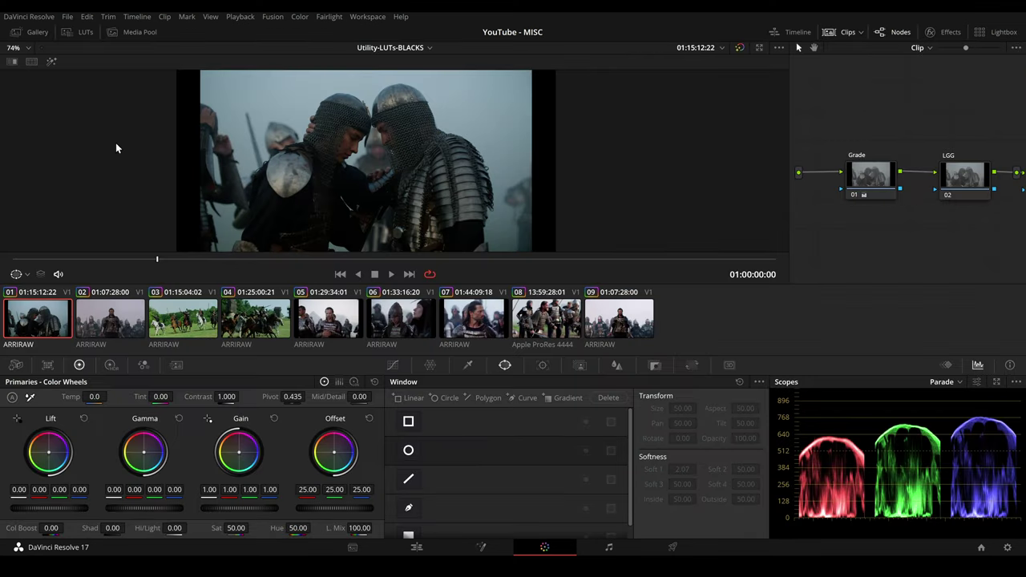
{"action": "left_click", "coordinate": [32, 32]}
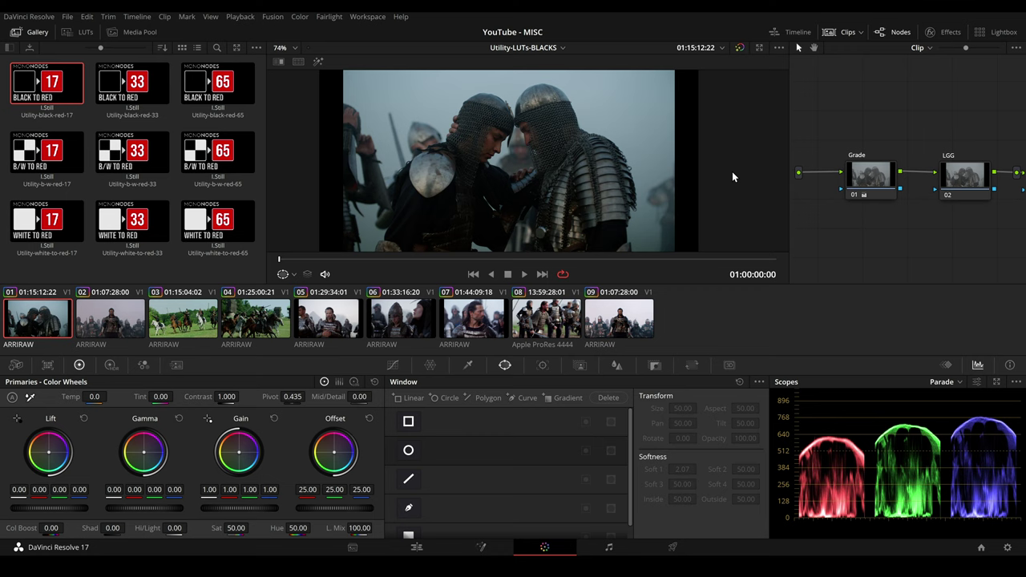
{"action": "left_click", "coordinate": [930, 48]}
{"action": "left_click", "coordinate": [925, 76]}
{"action": "left_click_drag", "start_coordinate": [886, 199], "coordinate": [885, 189]}
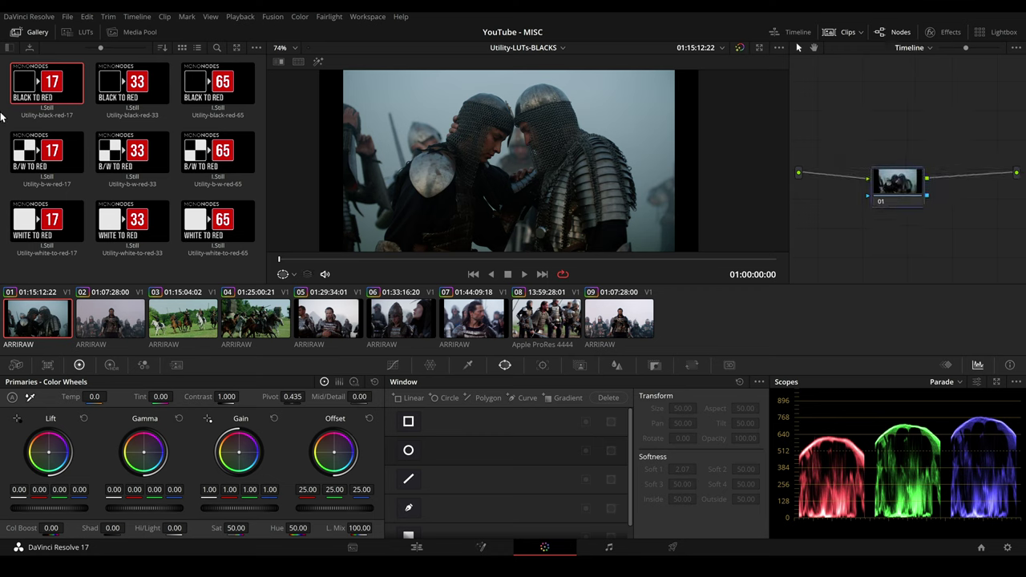
{"action": "left_click_drag", "start_coordinate": [53, 97], "coordinate": [904, 191]}
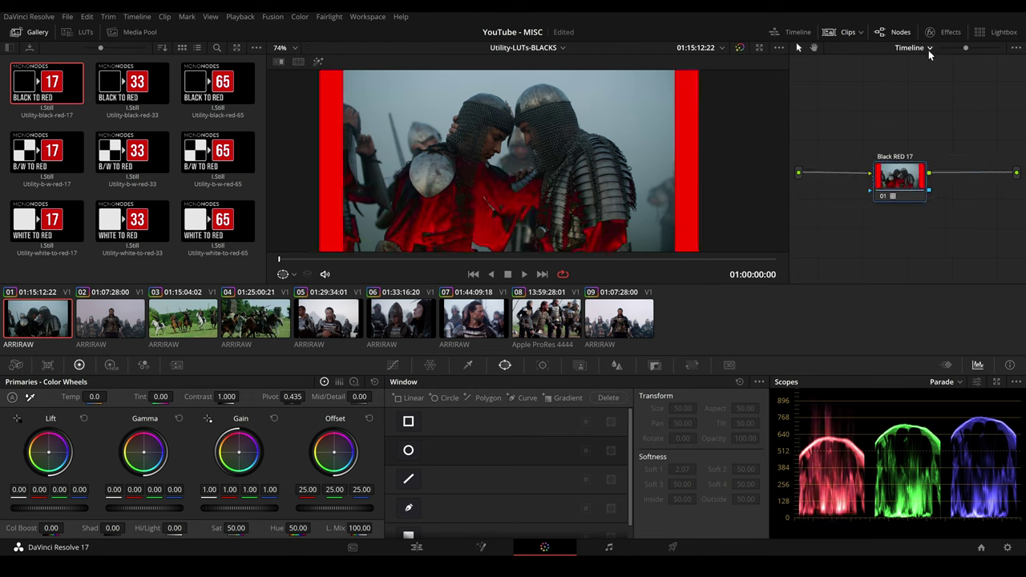
Update all clip thumbnails in the Lightbox and select the seventh clip, the close-up of the long-haired warrior
{"action": "left_click", "coordinate": [998, 32]}
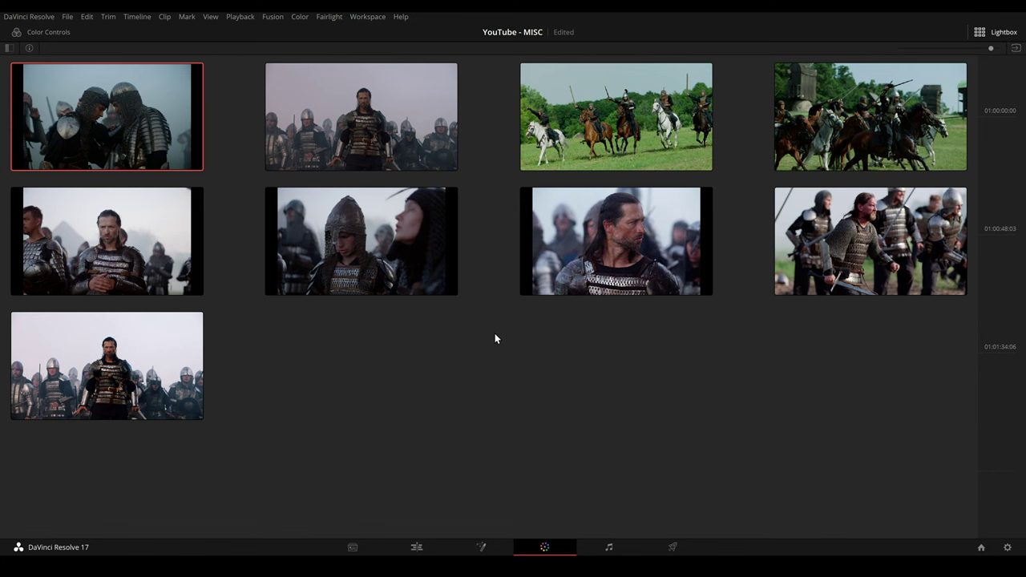
{"action": "right_click", "coordinate": [561, 238]}
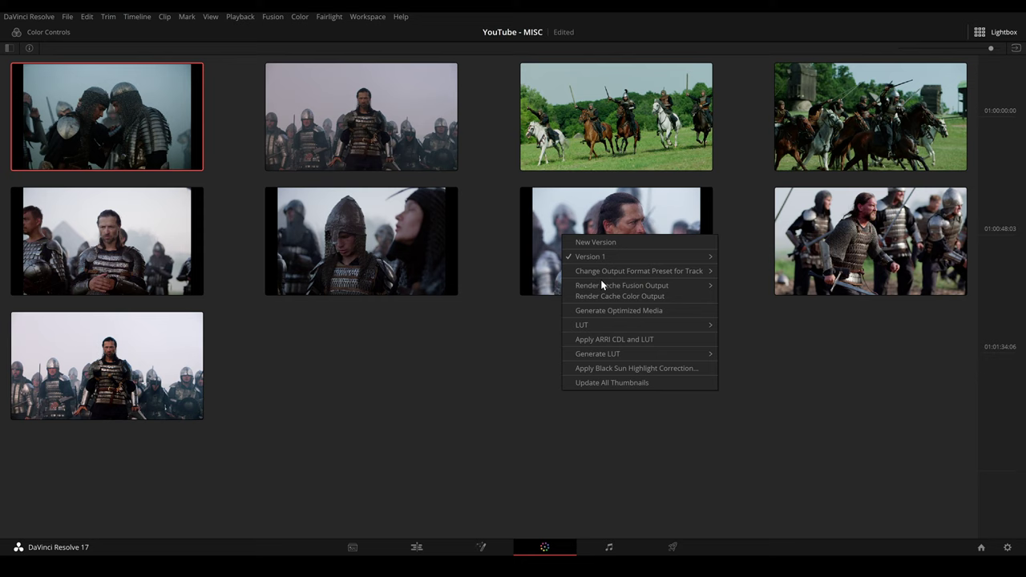
{"action": "left_click", "coordinate": [613, 384]}
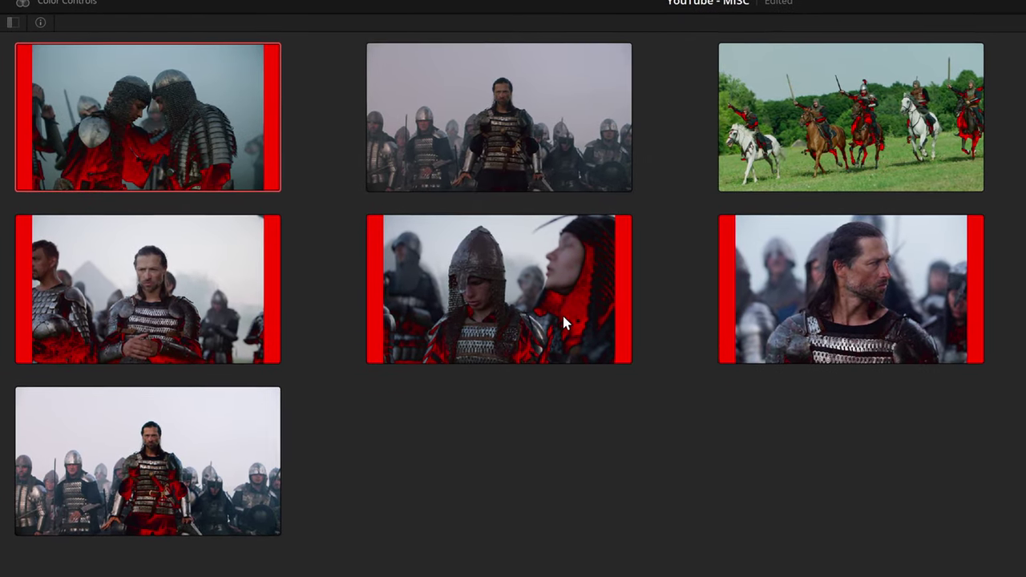
{"action": "left_click", "coordinate": [854, 333]}
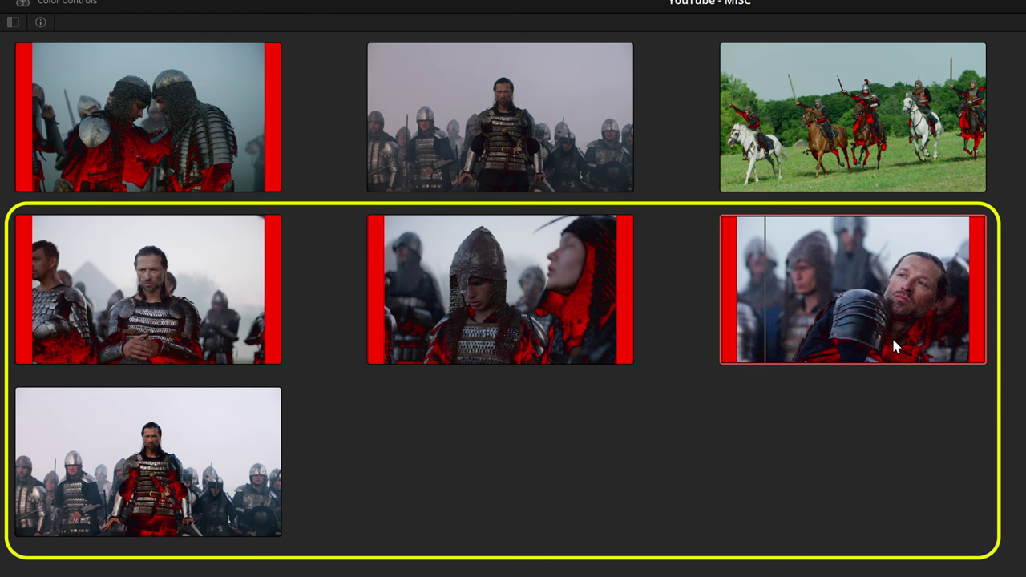
Select the second clip and lower the Lift of its clip-level LGG node to 0.04
{"action": "left_click", "coordinate": [449, 112]}
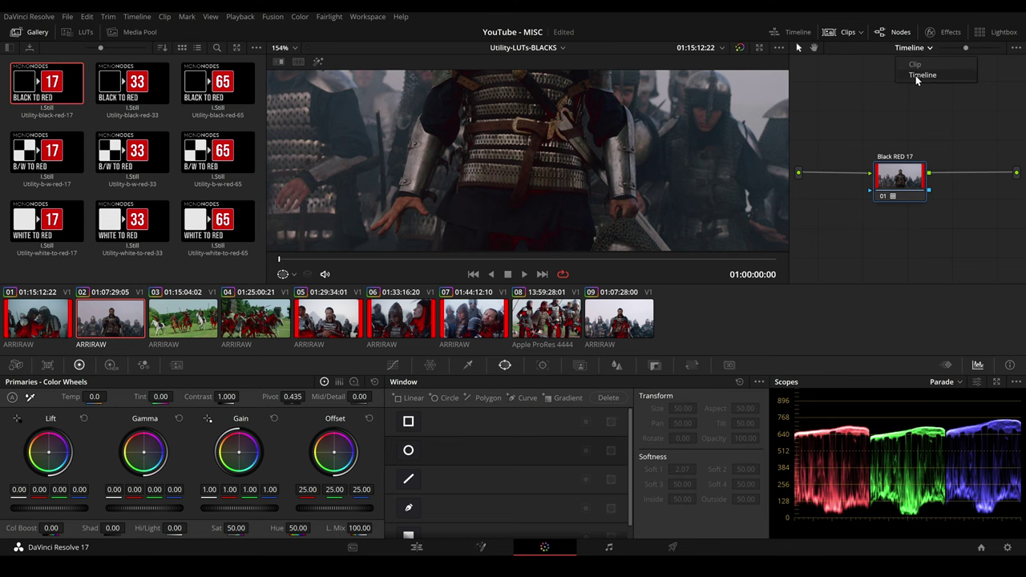
{"action": "left_click", "coordinate": [918, 65]}
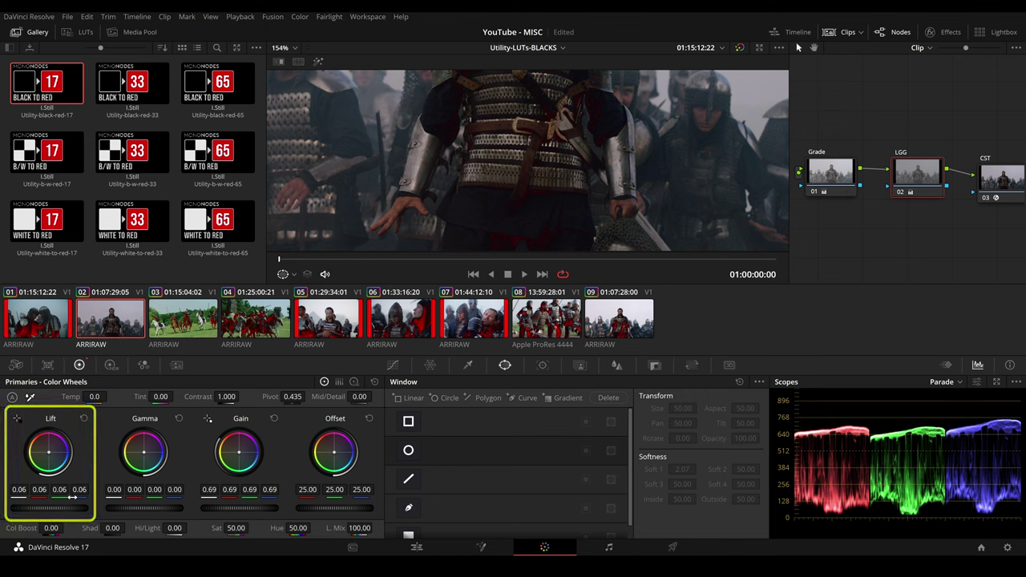
{"action": "left_click_drag", "start_coordinate": [73, 508], "coordinate": [49, 508]}
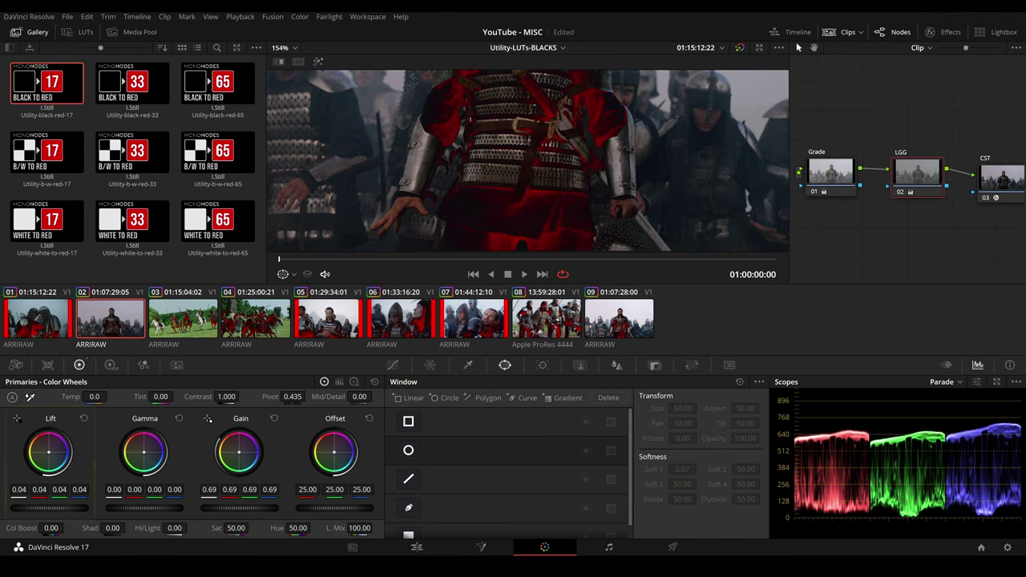
{"action": "scroll", "coordinate": [389, 229], "scroll_direction": "down", "scroll_amount": 5}
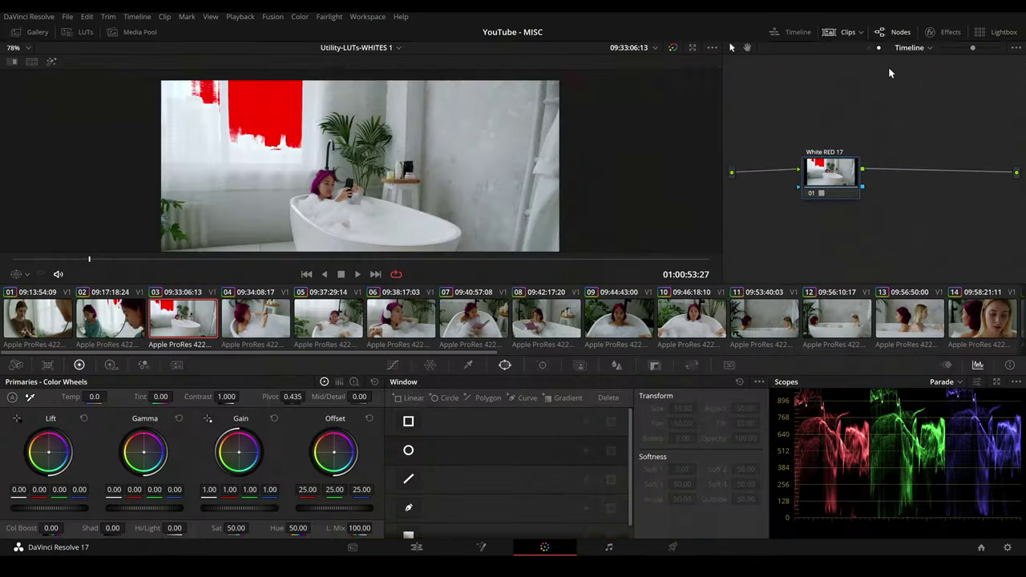
Lower the Gain of the bathtub clip's Grade node to 0.99 at clip level and open clip 02
{"action": "left_click", "coordinate": [914, 49]}
{"action": "left_click", "coordinate": [918, 69]}
{"action": "left_click", "coordinate": [828, 178]}
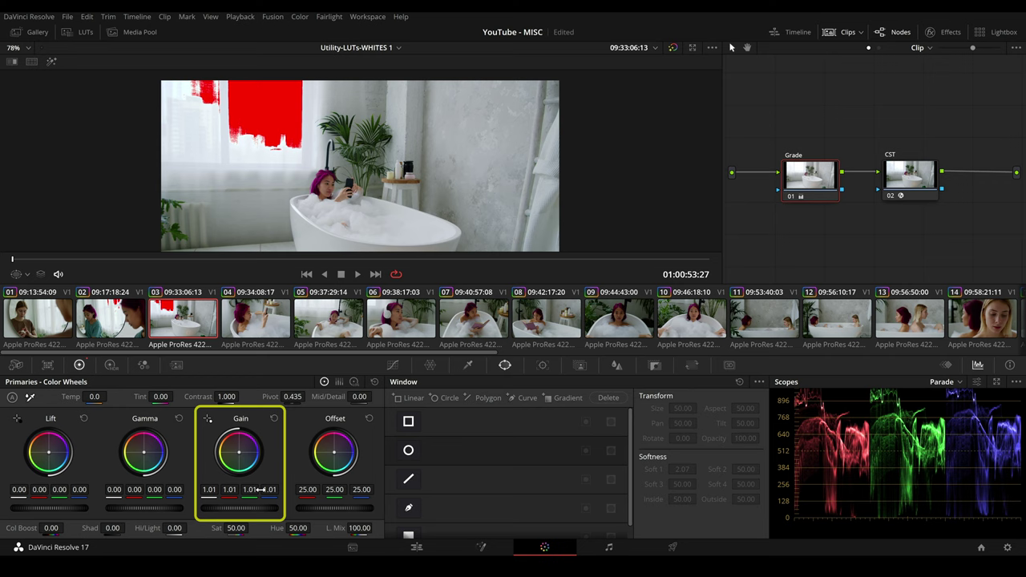
{"action": "scroll", "coordinate": [249, 162], "scroll_direction": "up", "scroll_amount": 2}
{"action": "scroll", "coordinate": [249, 162], "scroll_direction": "up", "scroll_amount": 3}
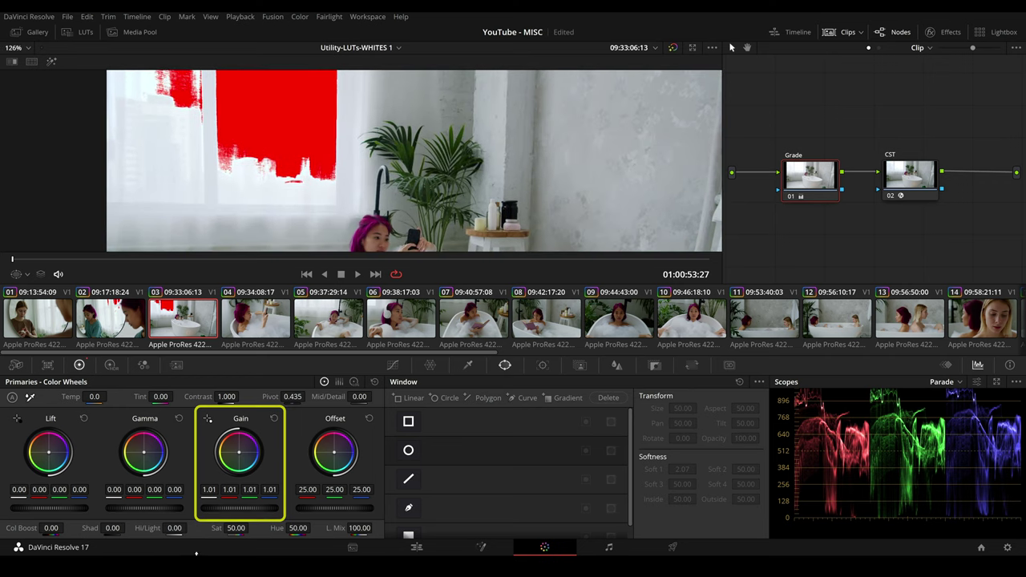
{"action": "left_click_drag", "start_coordinate": [258, 509], "coordinate": [234, 508]}
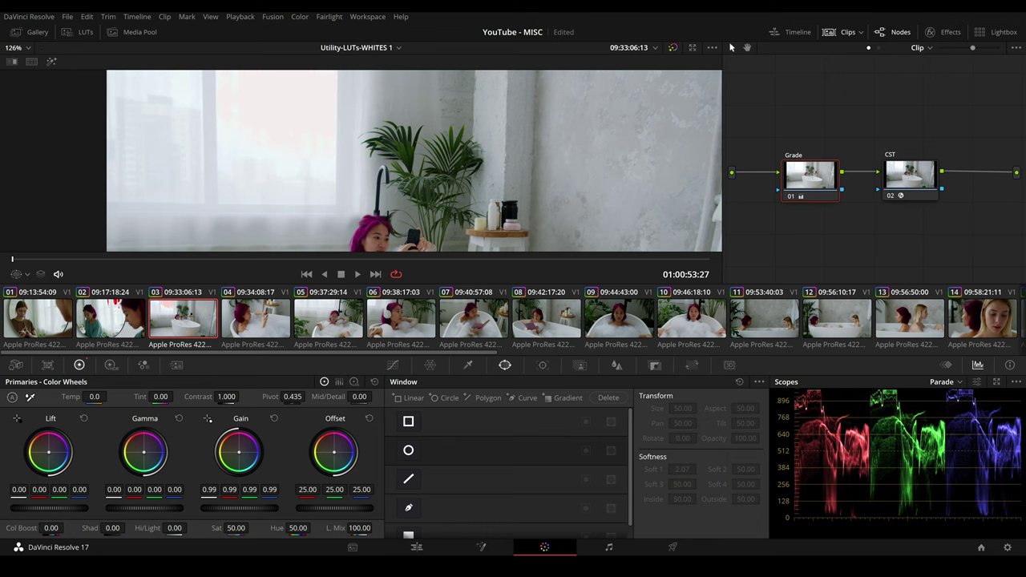
{"action": "left_click", "coordinate": [124, 330]}
{"action": "left_click_drag", "start_coordinate": [448, 202], "coordinate": [417, 218]}
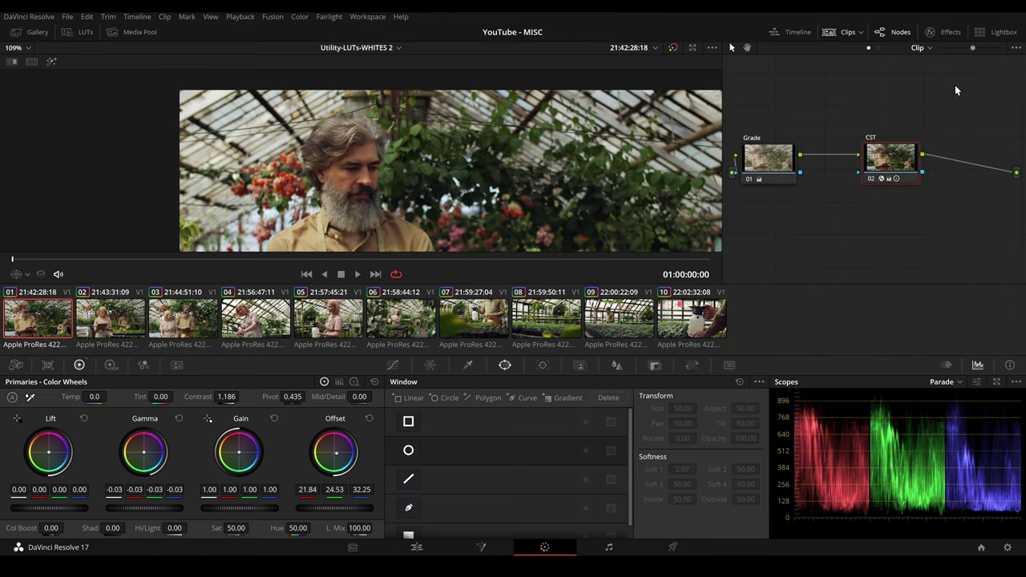
Show the timeline-level node graph for the greenhouse footage
{"action": "scroll", "coordinate": [399, 79], "scroll_direction": "down", "scroll_amount": 2}
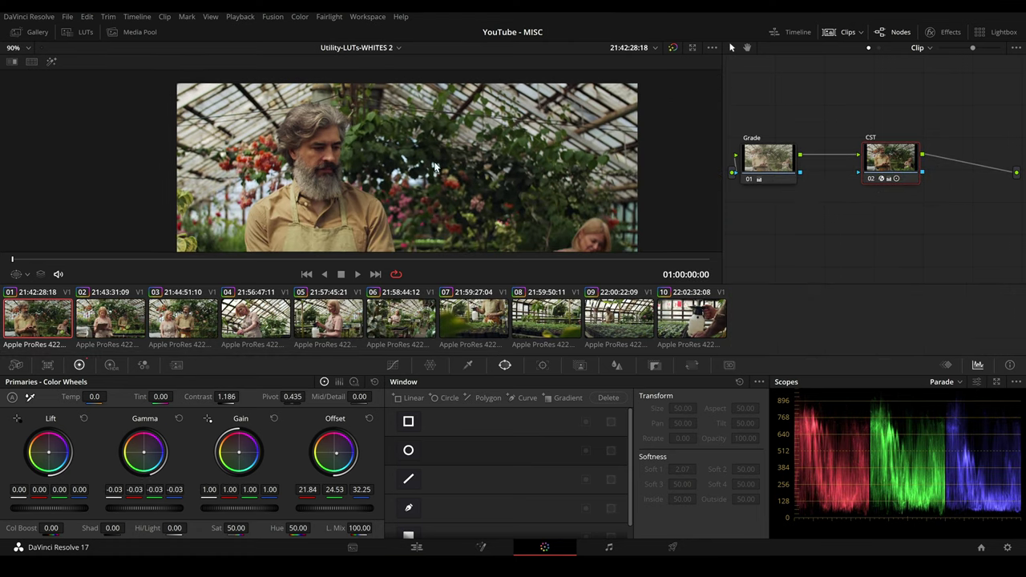
{"action": "left_click", "coordinate": [922, 48]}
{"action": "left_click", "coordinate": [925, 72]}
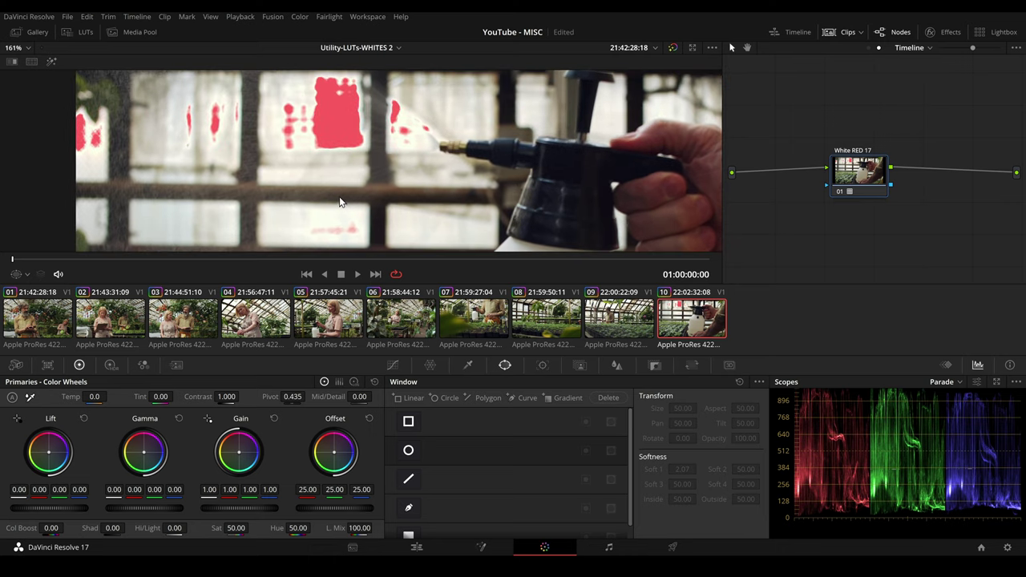
Lower the Gain of the clip-level Grade node on the spray bottle clip
{"action": "left_click", "coordinate": [908, 49]}
{"action": "left_click", "coordinate": [909, 62]}
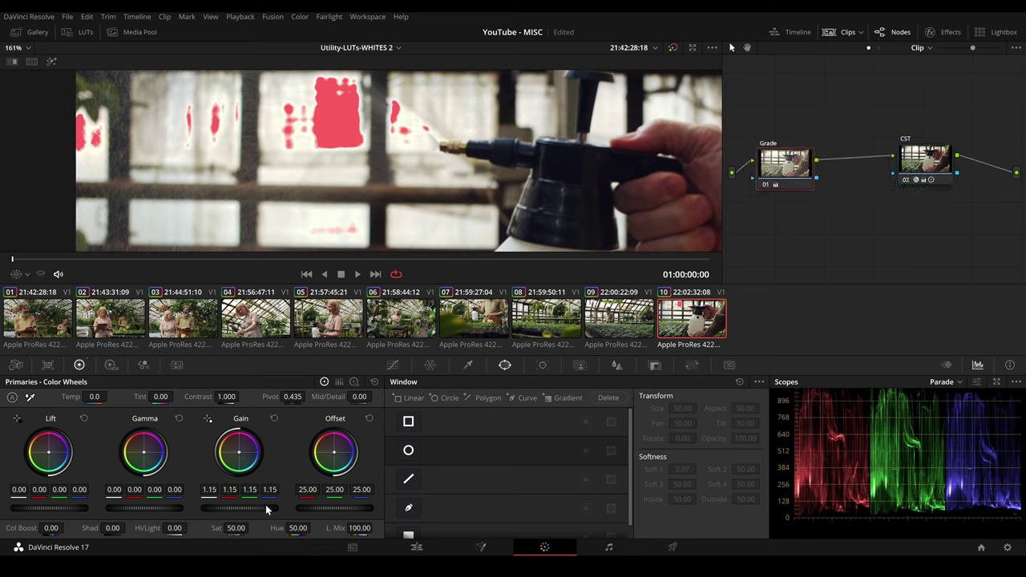
{"action": "left_click_drag", "start_coordinate": [239, 508], "coordinate": [218, 507]}
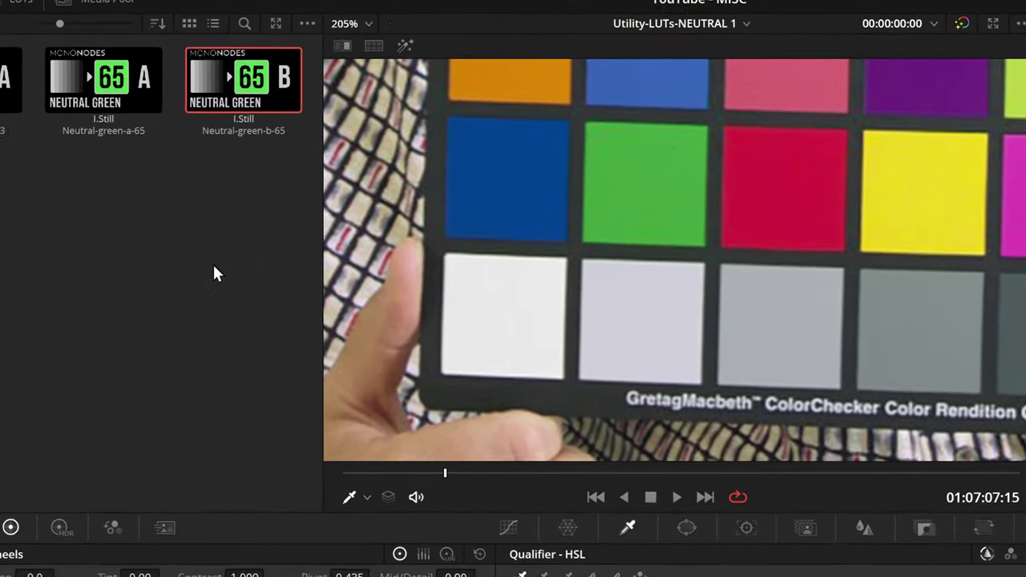
Inspect the chart patches' RGB values and apply the Neutral-green-b-65 still to node 02 after the Offset node
{"action": "mouse_move", "coordinate": [408, 256]}
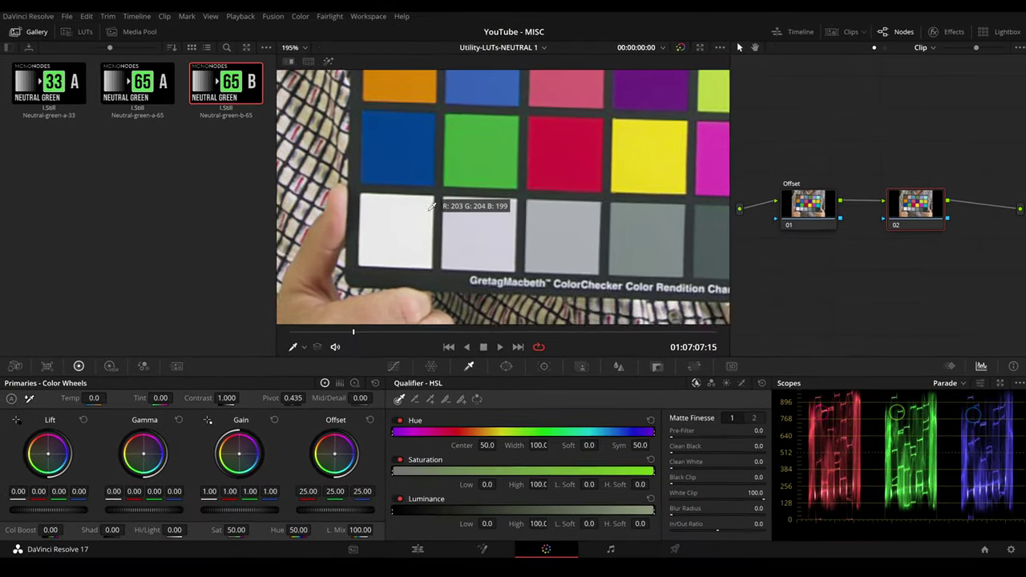
{"action": "scroll", "coordinate": [508, 245], "scroll_direction": "down", "scroll_amount": 1}
{"action": "left_click_drag", "start_coordinate": [554, 191], "coordinate": [536, 199]}
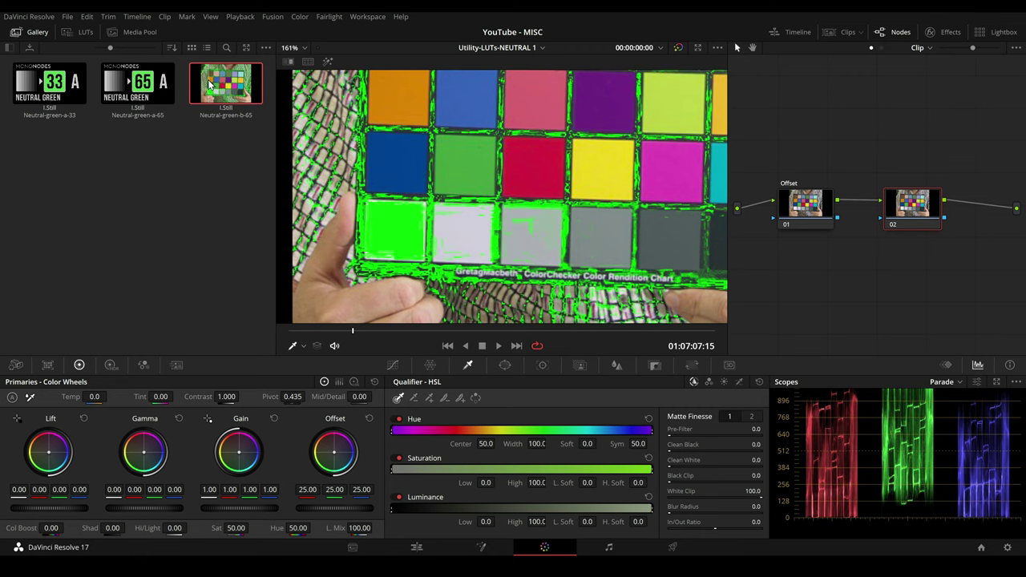
{"action": "left_click_drag", "start_coordinate": [229, 85], "coordinate": [919, 225]}
{"action": "scroll", "coordinate": [429, 156], "scroll_direction": "down", "scroll_amount": 1}
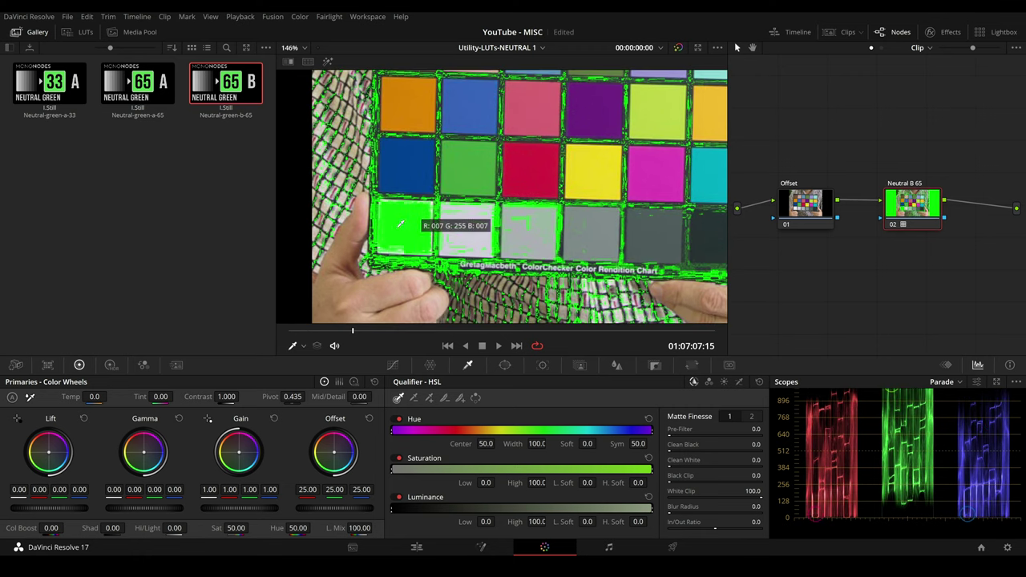
{"action": "scroll", "coordinate": [561, 218], "scroll_direction": "down", "scroll_amount": 1}
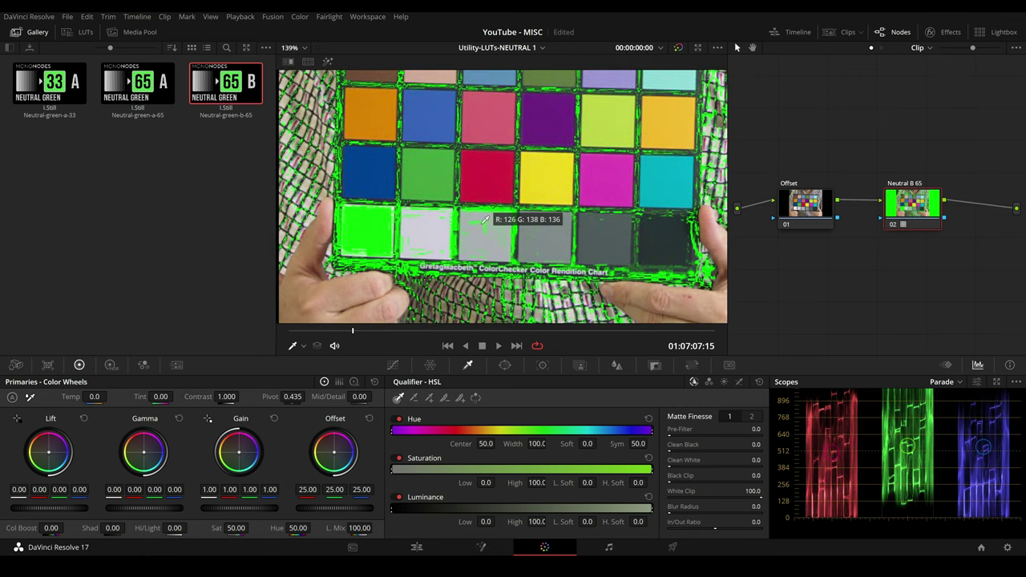
Shift the Offset color balance on the Offset node to neutralize the chart's gray patches
{"action": "left_click_drag", "start_coordinate": [802, 213], "coordinate": [793, 210]}
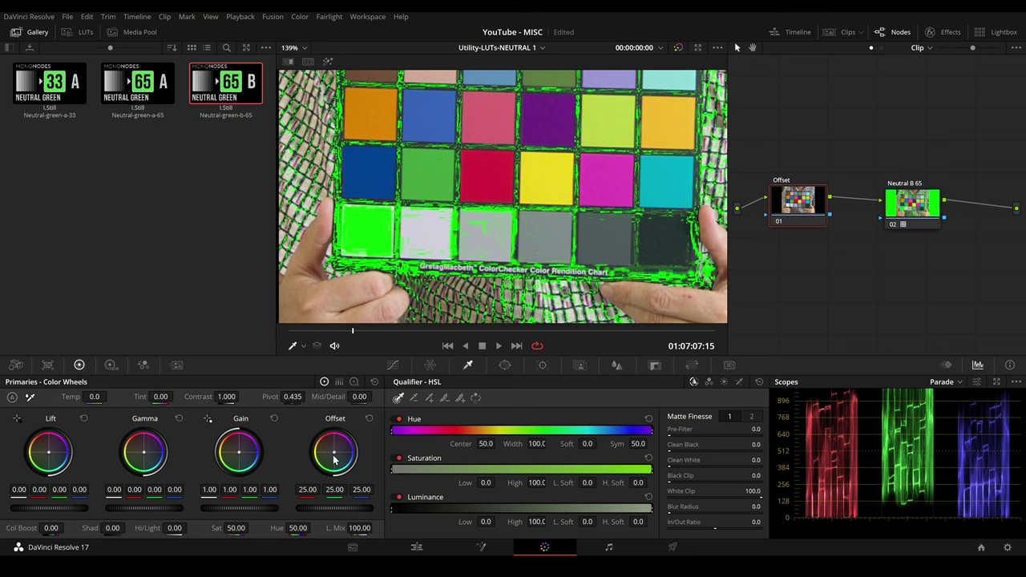
{"action": "left_click_drag", "start_coordinate": [336, 457], "coordinate": [334, 450]}
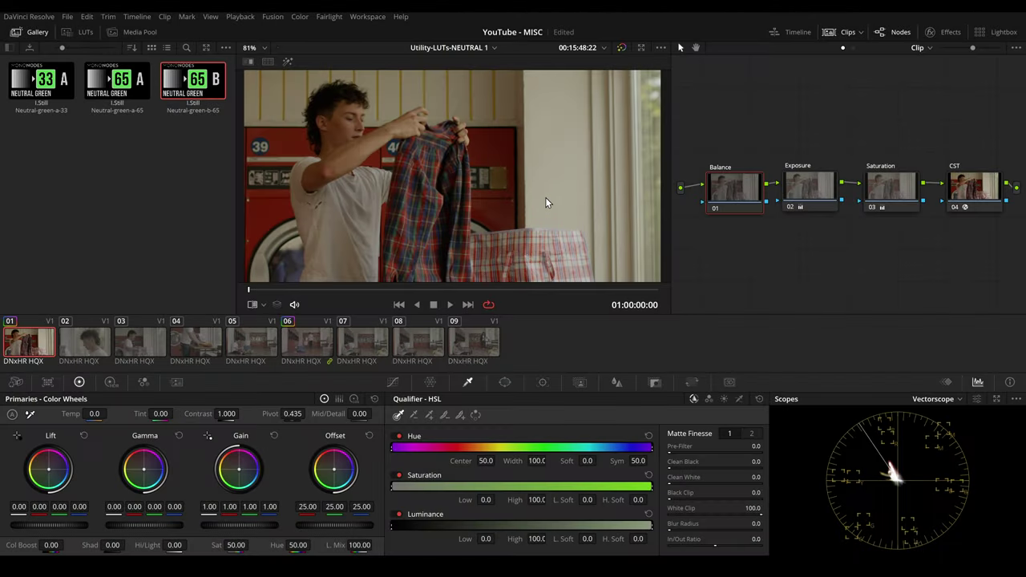
Inspect the laundromat clip's Exposure and Saturation nodes and apply the Neutral-green-b-65 still to the timeline-level node
{"action": "scroll", "coordinate": [545, 198], "scroll_direction": "up", "scroll_amount": 1}
{"action": "left_click", "coordinate": [819, 199]}
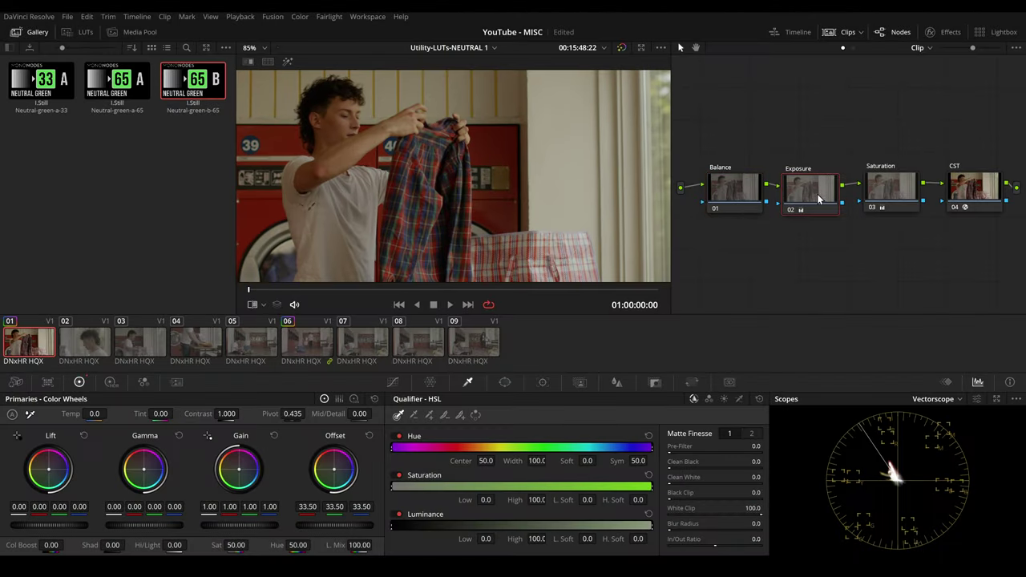
{"action": "left_click", "coordinate": [879, 198]}
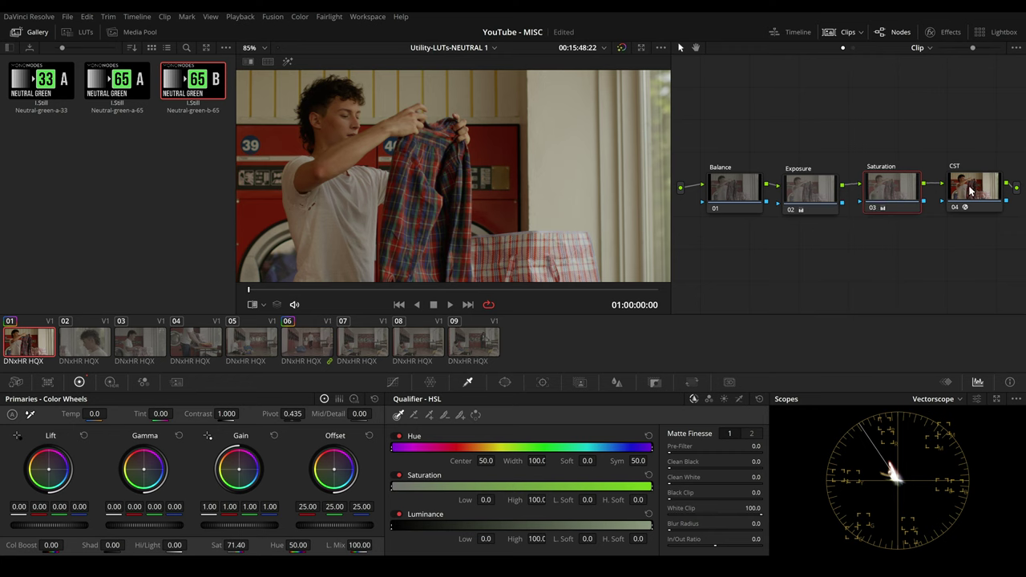
{"action": "left_click", "coordinate": [853, 48]}
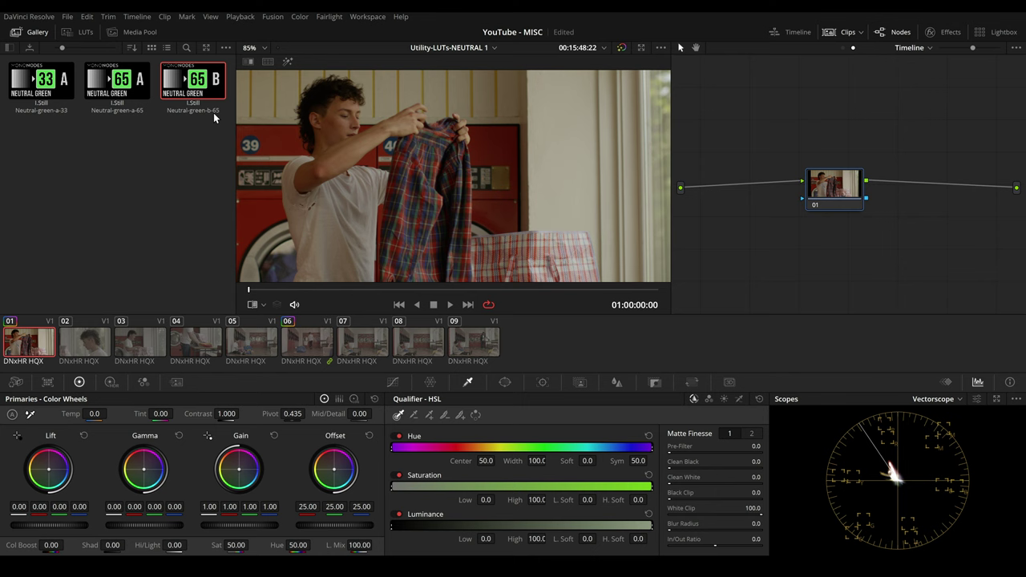
{"action": "left_click_drag", "start_coordinate": [192, 81], "coordinate": [833, 194]}
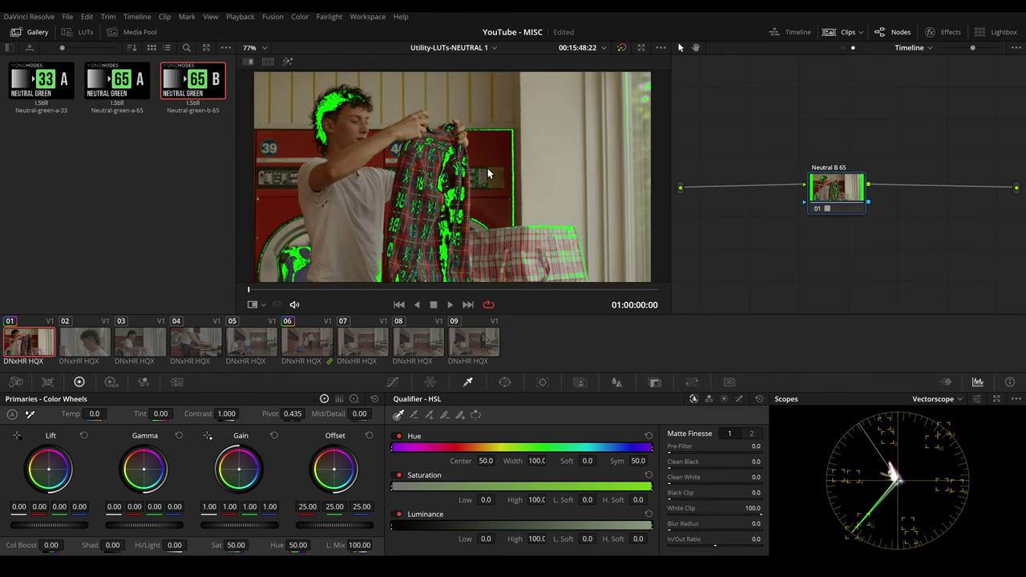
Inspect the green-flagged areas of the first laundromat clip and shift the Offset color balance on its clip-level Balance node toward blue
{"action": "scroll", "coordinate": [487, 167], "scroll_direction": "up", "scroll_amount": 1}
{"action": "left_click", "coordinate": [840, 48]}
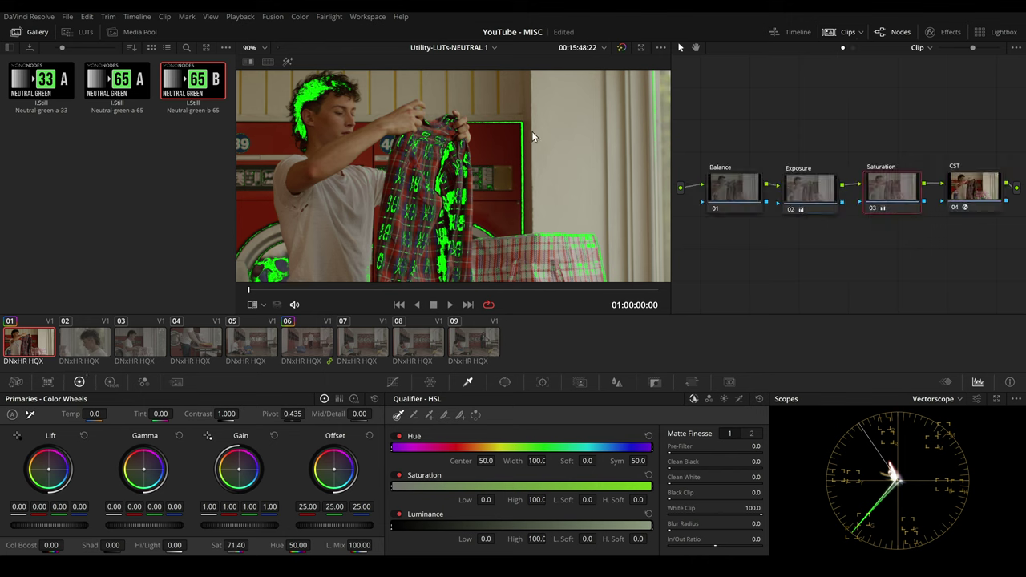
{"action": "scroll", "coordinate": [540, 128], "scroll_direction": "up", "scroll_amount": 3}
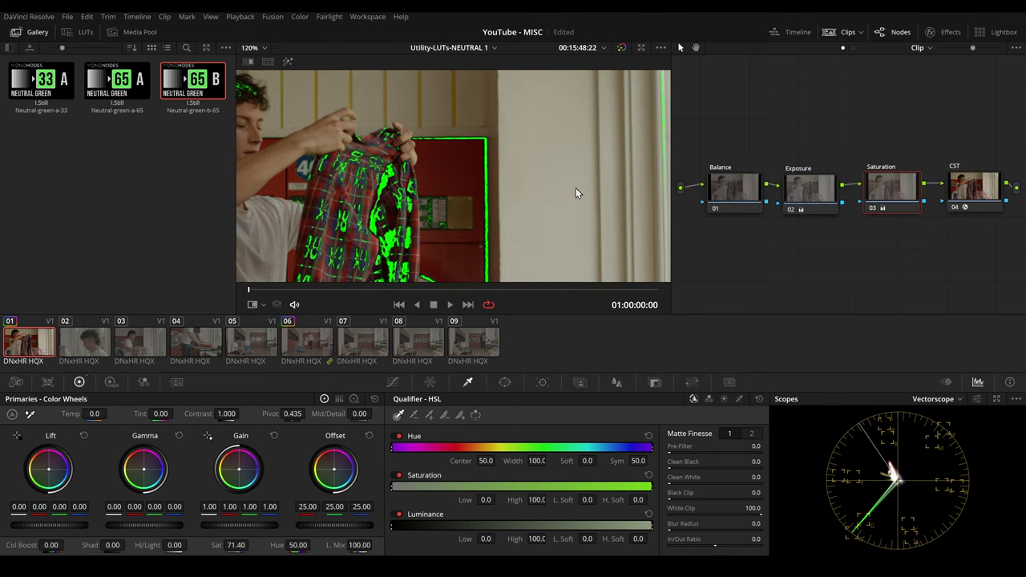
{"action": "scroll", "coordinate": [570, 186], "scroll_direction": "down", "scroll_amount": 4}
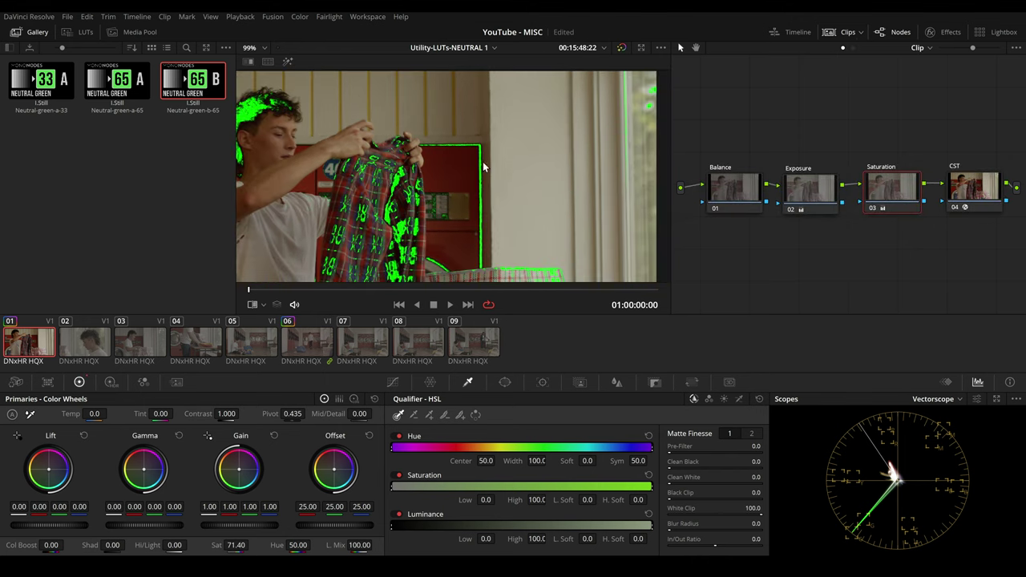
{"action": "scroll", "coordinate": [540, 167], "scroll_direction": "down", "scroll_amount": 3}
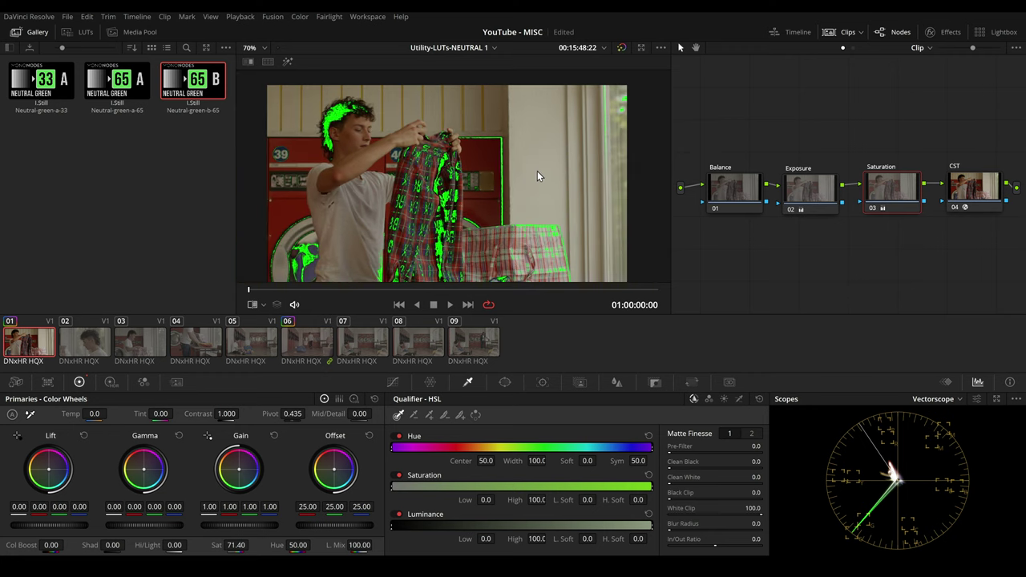
{"action": "left_click", "coordinate": [726, 199]}
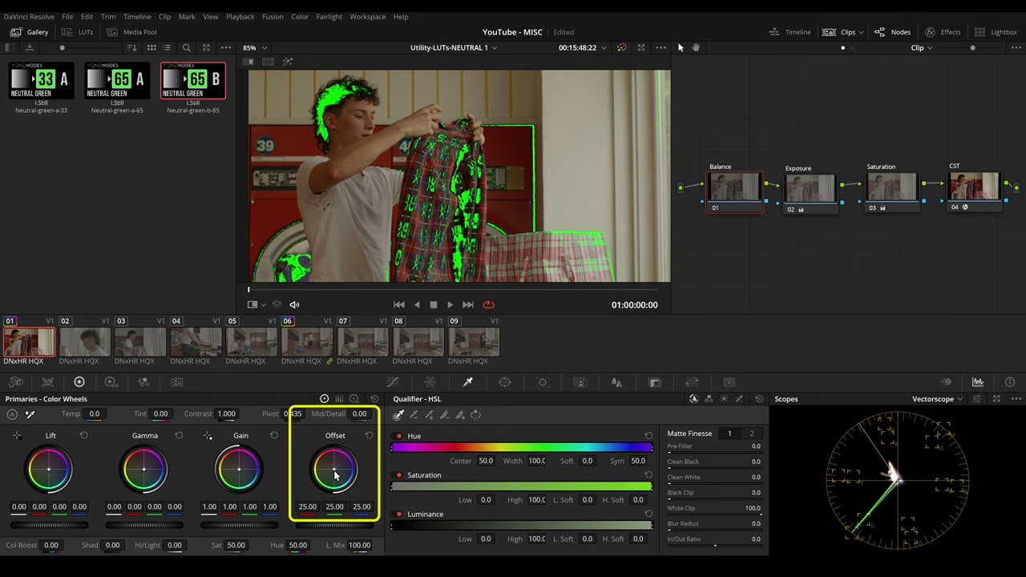
{"action": "left_click_drag", "start_coordinate": [335, 474], "coordinate": [343, 478]}
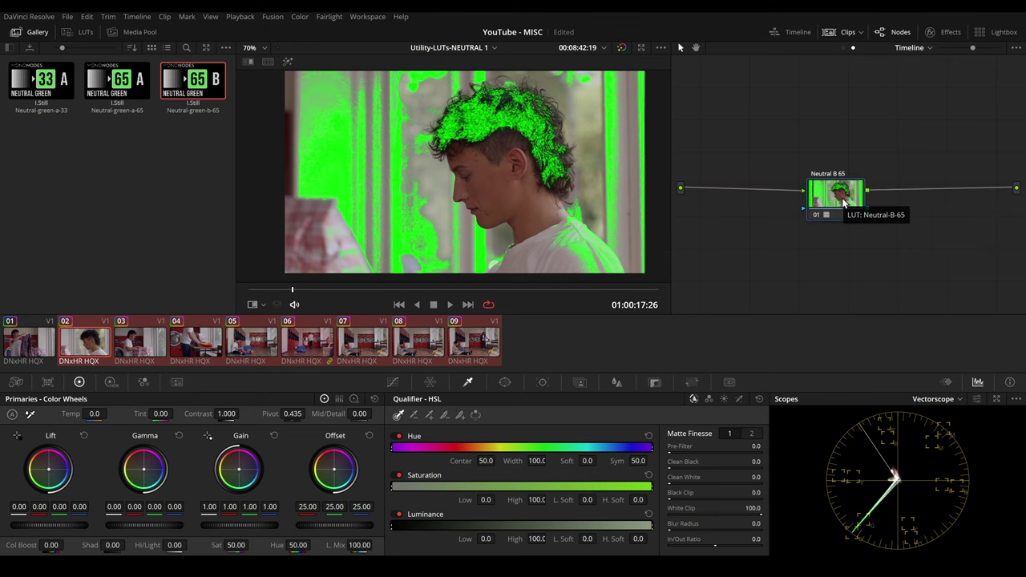
Open the Lightbox view and update all clip thumbnails with the neutral LUT overlay
{"action": "left_click", "coordinate": [1000, 36]}
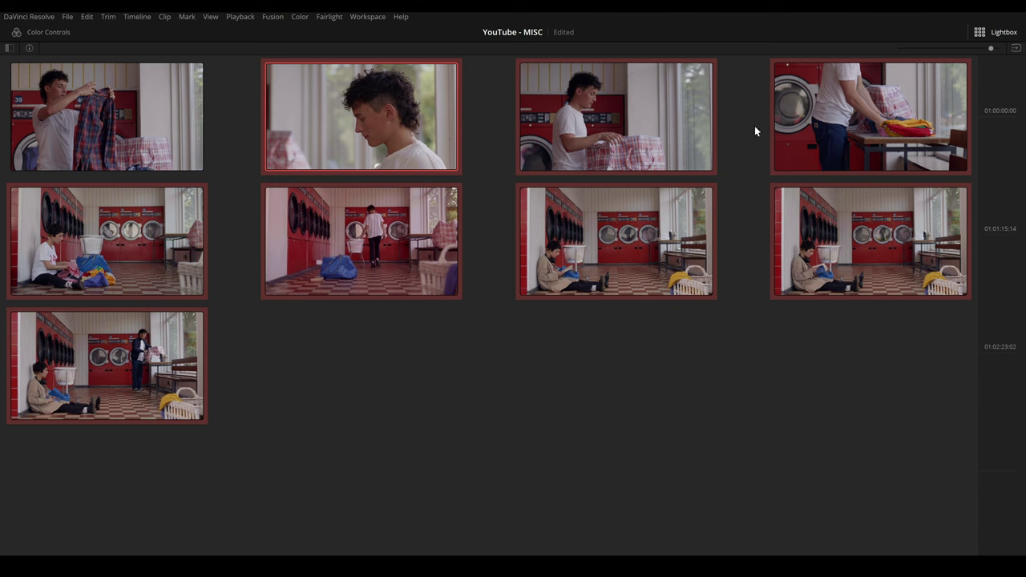
{"action": "right_click", "coordinate": [376, 133]}
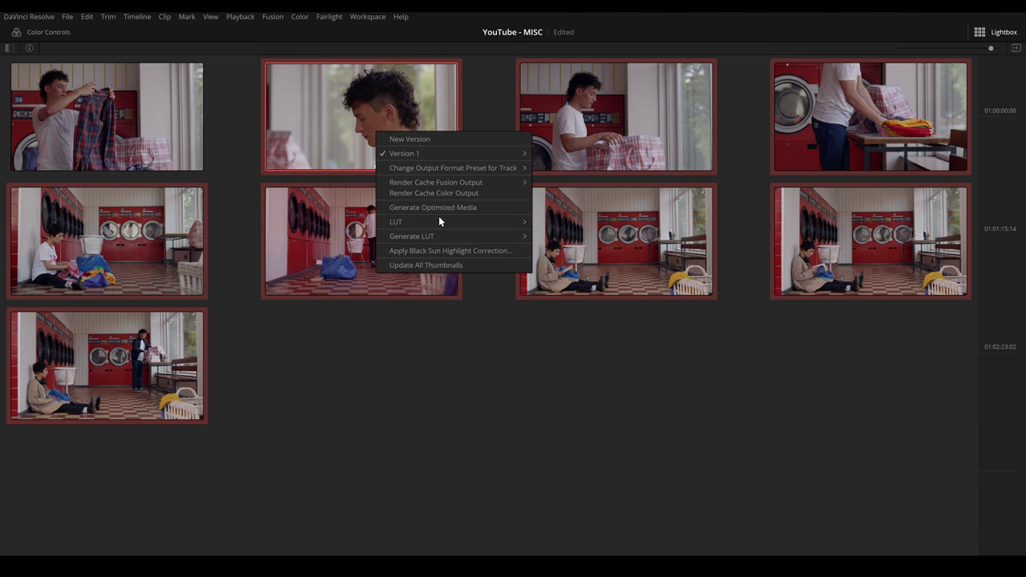
{"action": "left_click", "coordinate": [445, 265]}
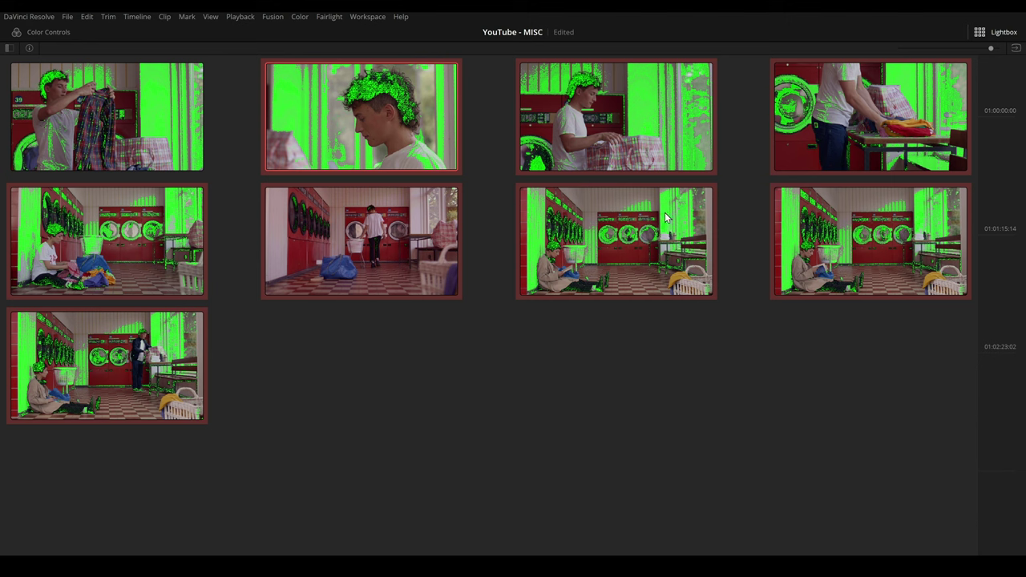
Open clip 06 from the Lightbox and lower the red Offset on its Balance node to 21.41
{"action": "left_click", "coordinate": [279, 229]}
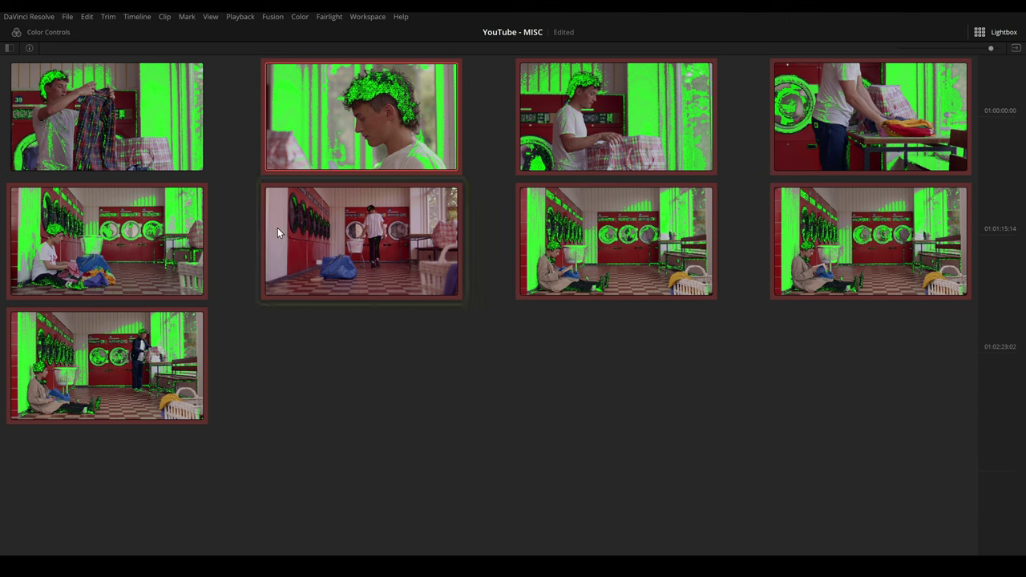
{"action": "left_click", "coordinate": [350, 245]}
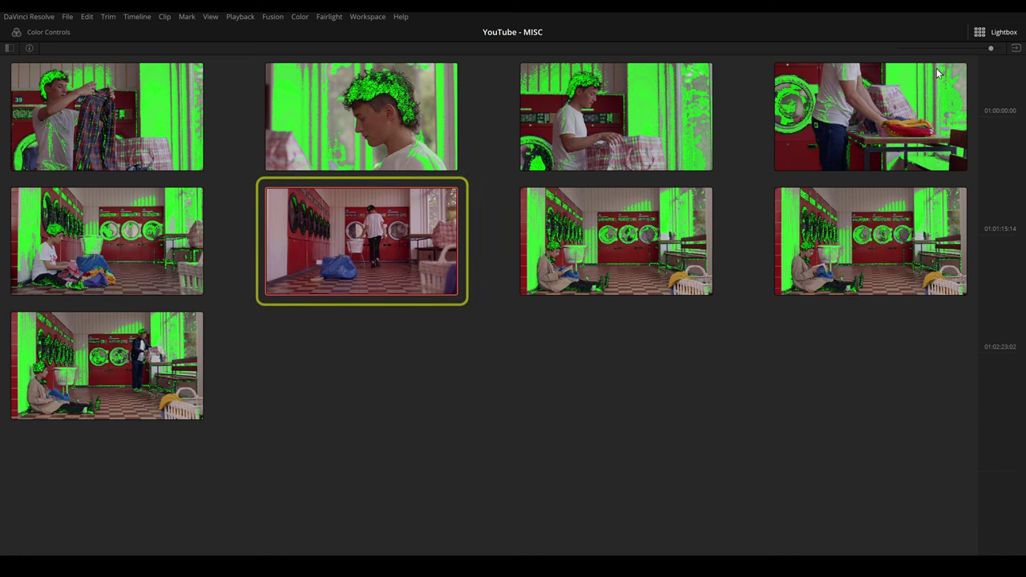
{"action": "left_click", "coordinate": [998, 32]}
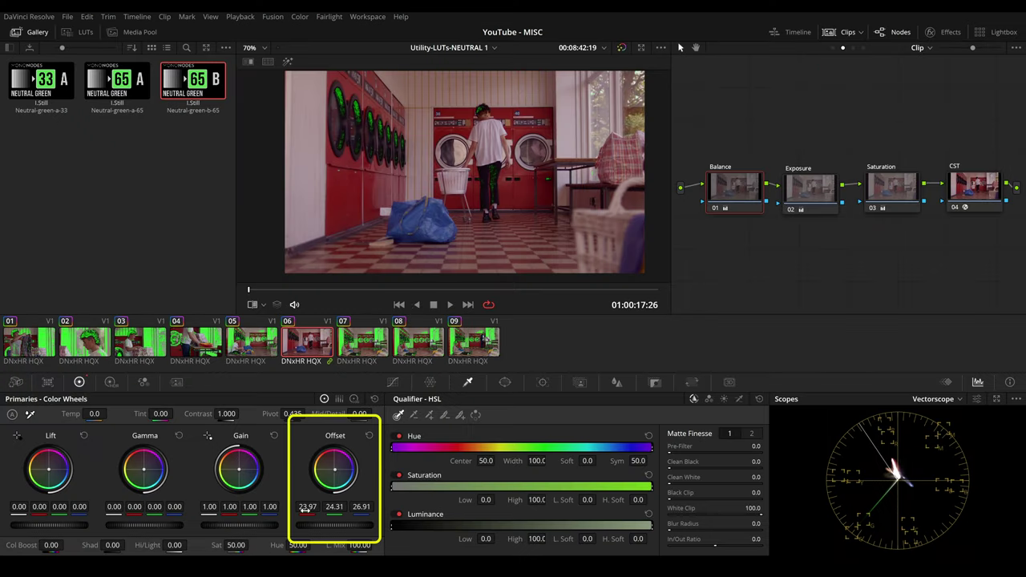
{"action": "left_click_drag", "start_coordinate": [307, 508], "coordinate": [286, 507]}
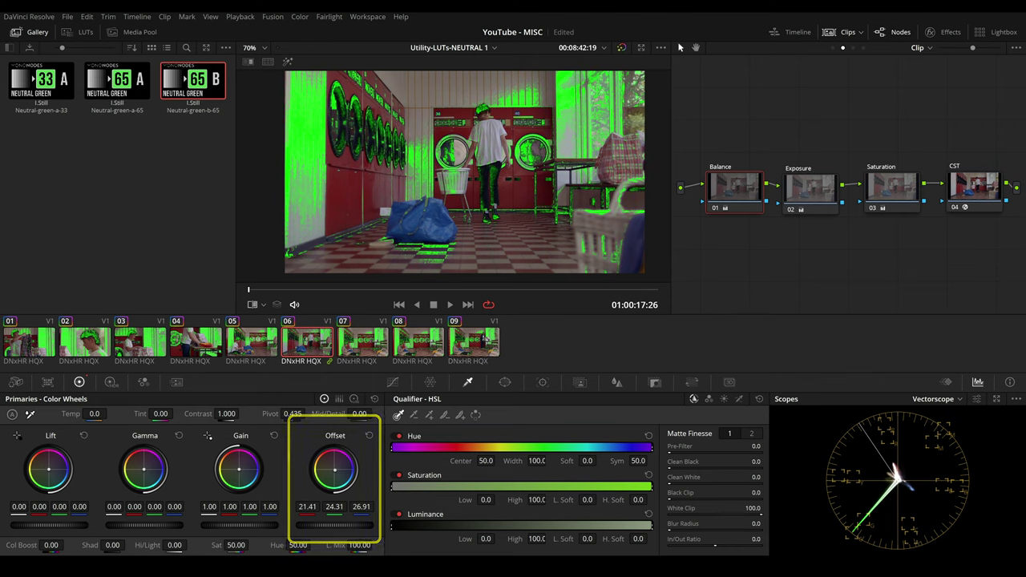
Refresh all Lightbox thumbnails to compare the rebalanced clip 06 with the other clips, and leave the Lightbox
{"action": "left_click", "coordinate": [998, 32]}
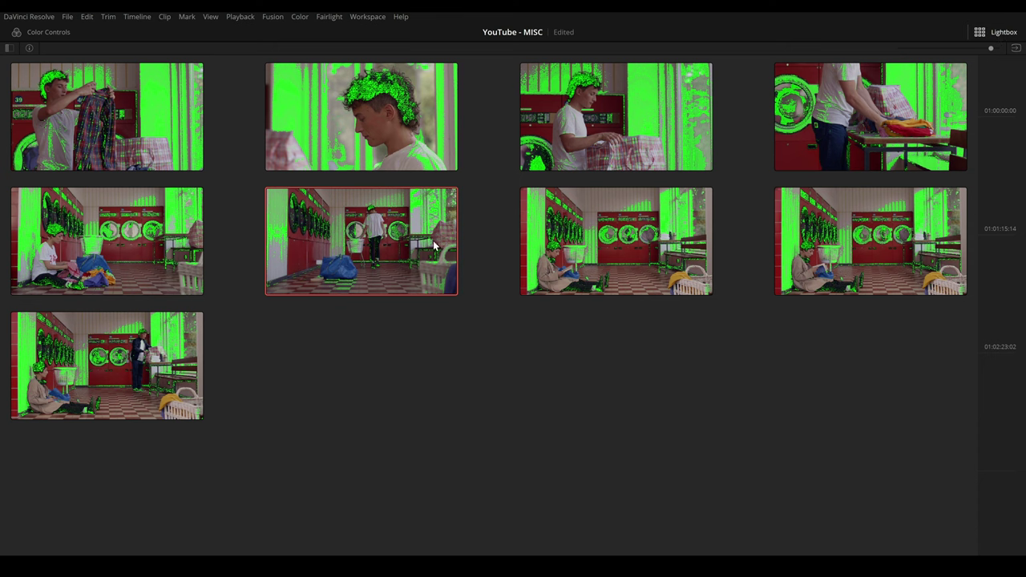
{"action": "right_click", "coordinate": [408, 250]}
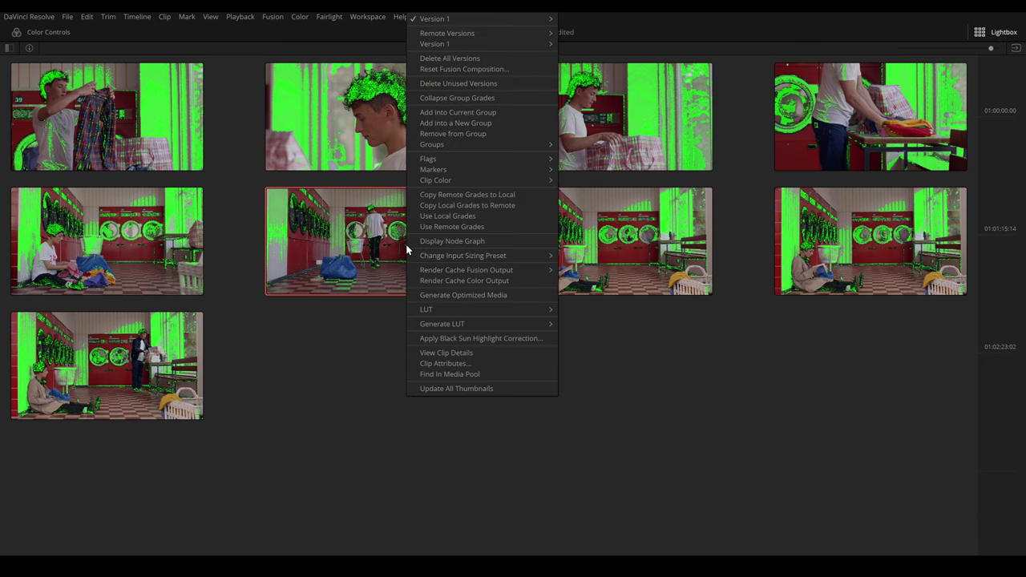
{"action": "left_click", "coordinate": [456, 389]}
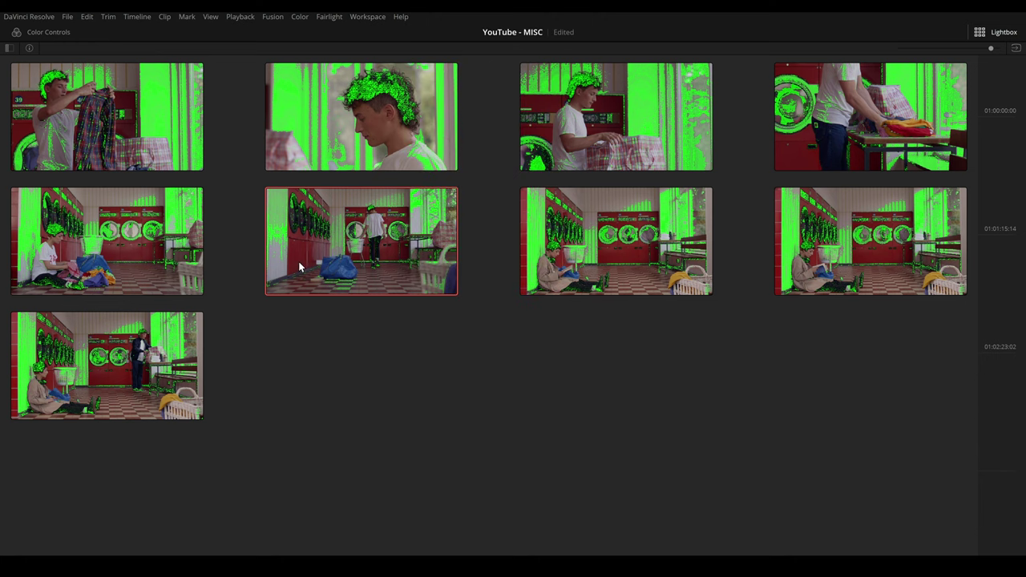
{"action": "left_click", "coordinate": [1004, 33]}
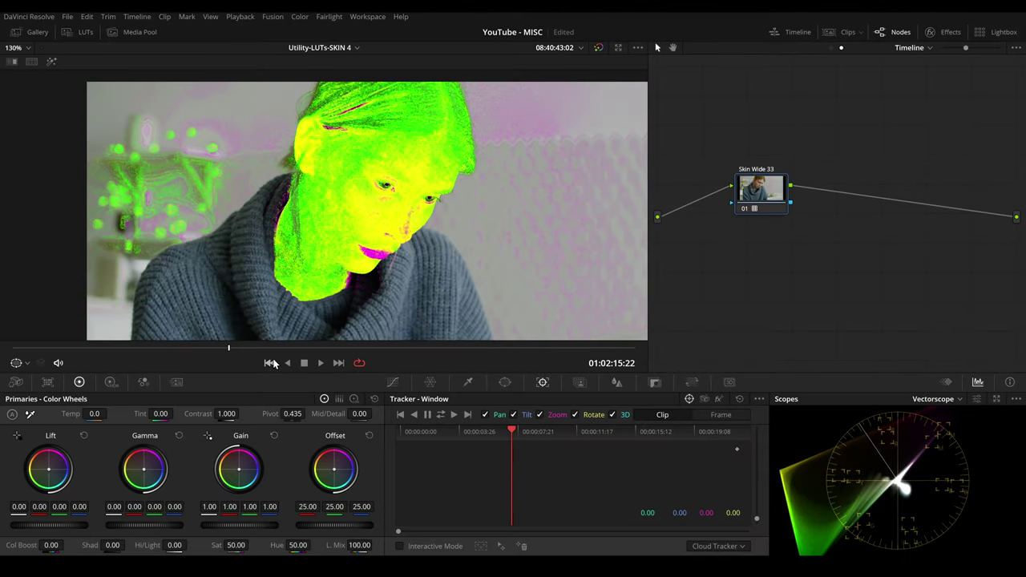
Shift the Offset color balance of clip-level node 02 toward magenta on the clip of the woman in the blue sweater
{"action": "left_click", "coordinate": [831, 48]}
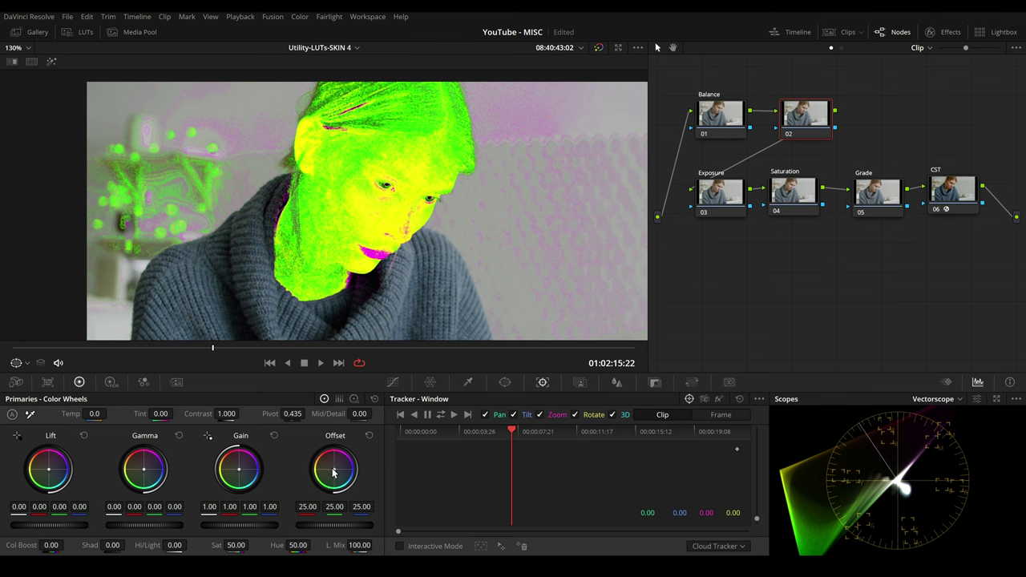
{"action": "left_click_drag", "start_coordinate": [335, 473], "coordinate": [338, 471]}
{"action": "scroll", "coordinate": [387, 292], "scroll_direction": "up", "scroll_amount": 3}
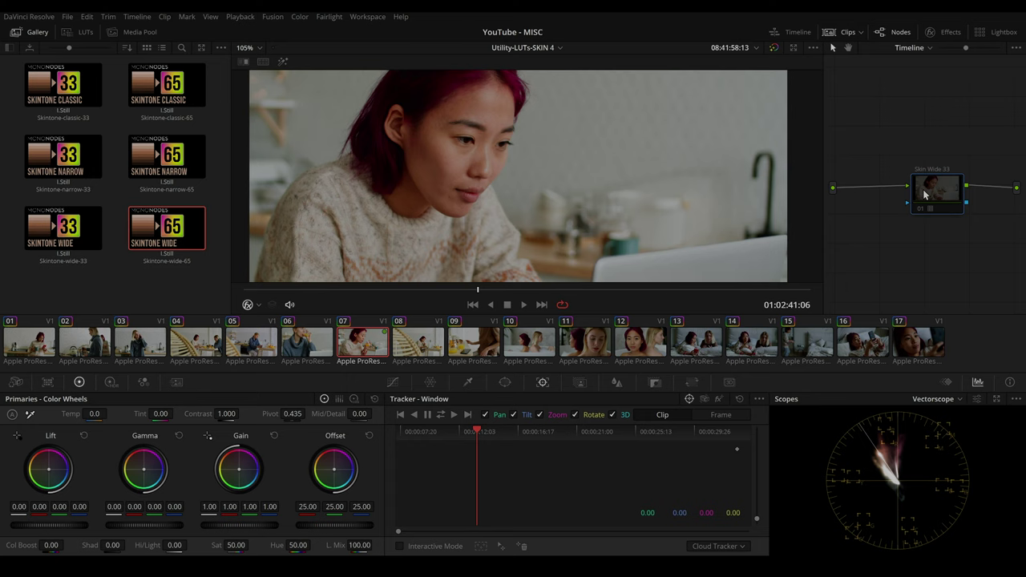
Re-enable the timeline-level Skin Wide 33 node and update all clip thumbnails in the Lightbox
{"action": "key", "text": "ctrl+d"}
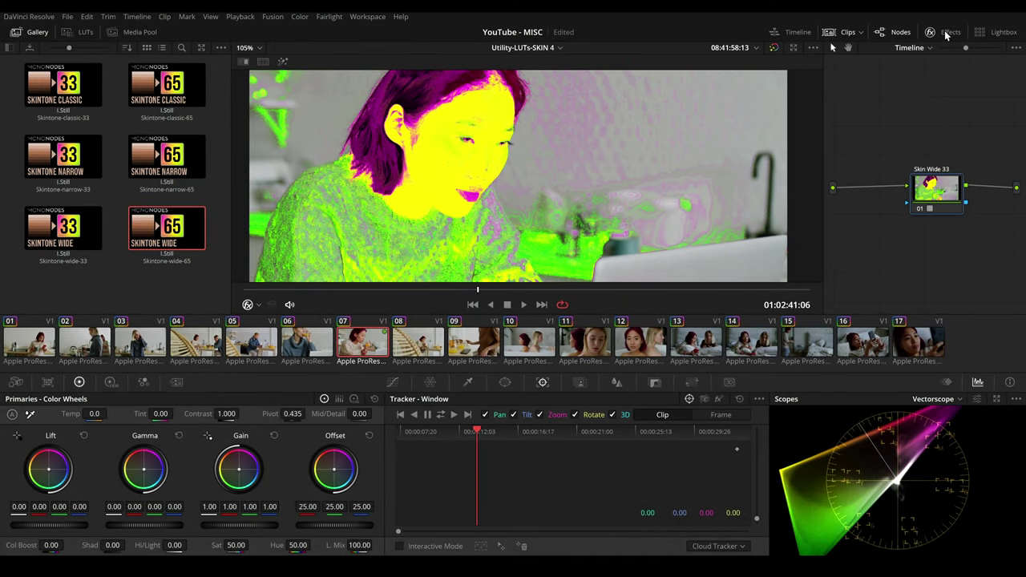
{"action": "left_click", "coordinate": [994, 36]}
{"action": "right_click", "coordinate": [426, 121]}
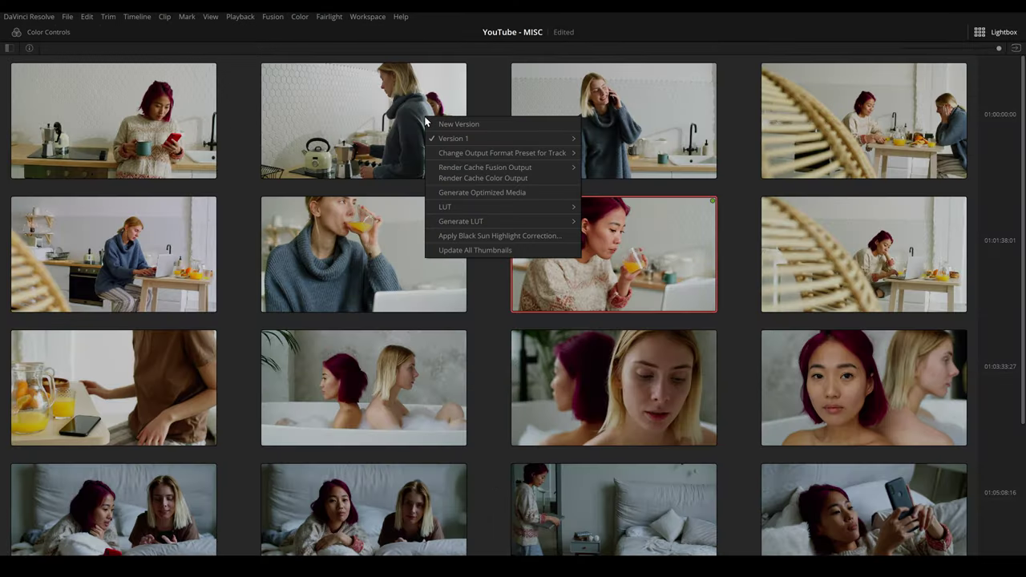
{"action": "left_click", "coordinate": [492, 249]}
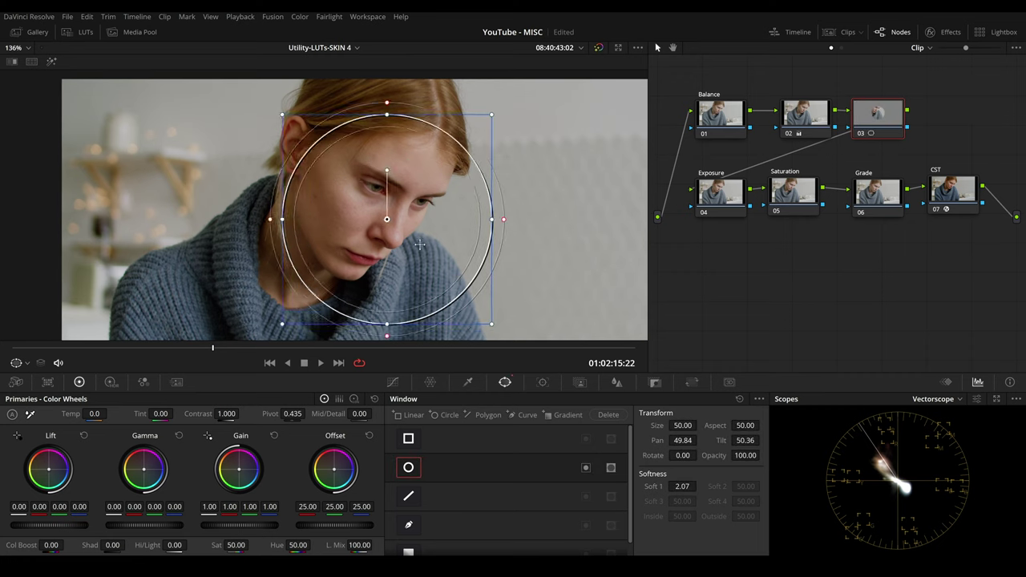
Highlight node 03's circular window, shrink it to a small patch of facial skin, and move it to sample skin on the vectorscope
{"action": "left_click_drag", "start_coordinate": [419, 245], "coordinate": [414, 233]}
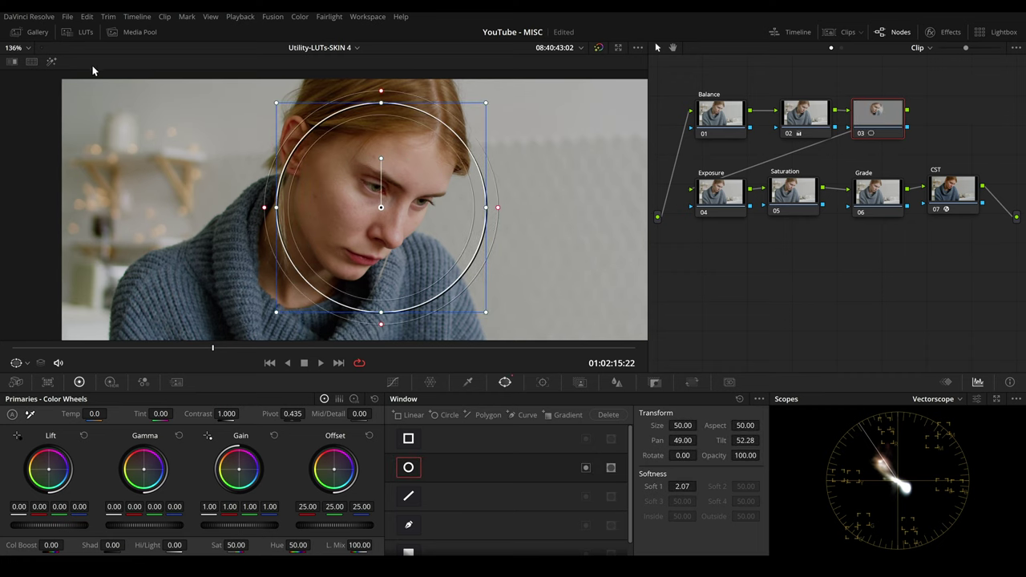
{"action": "left_click", "coordinate": [51, 61]}
{"action": "left_click_drag", "start_coordinate": [486, 103], "coordinate": [416, 173]}
{"action": "scroll", "coordinate": [416, 173], "scroll_direction": "up", "scroll_amount": 3}
{"action": "left_click_drag", "start_coordinate": [437, 121], "coordinate": [435, 160]}
{"action": "left_click_drag", "start_coordinate": [456, 217], "coordinate": [412, 263]}
{"action": "left_click_drag", "start_coordinate": [496, 115], "coordinate": [478, 154]}
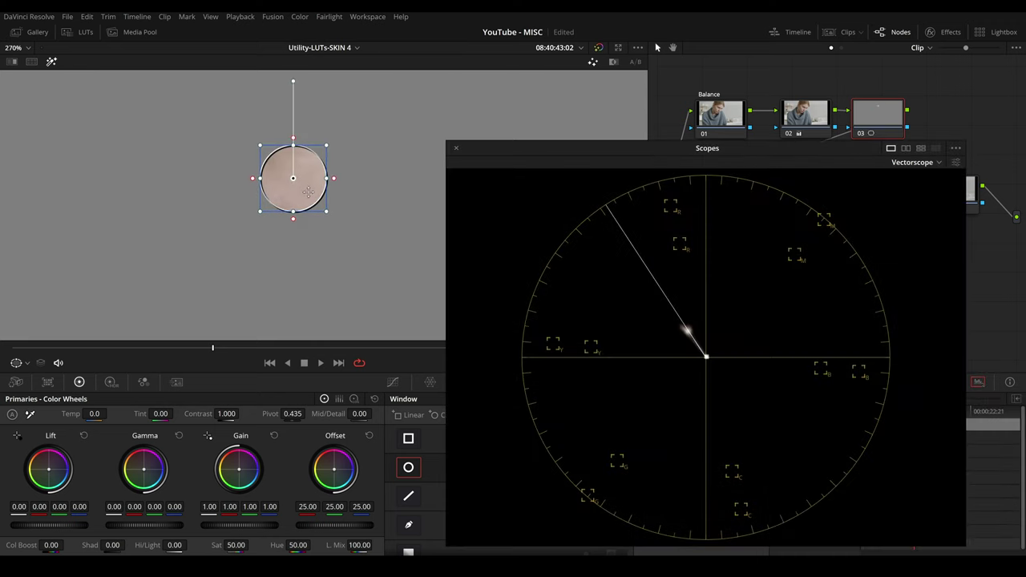
{"action": "mouse_move", "coordinate": [297, 184]}
{"action": "left_mouse_down"}
{"action": "mouse_move", "coordinate": [158, 175]}
{"action": "mouse_move", "coordinate": [141, 198]}
{"action": "mouse_move", "coordinate": [137, 248]}
{"action": "left_mouse_up"}
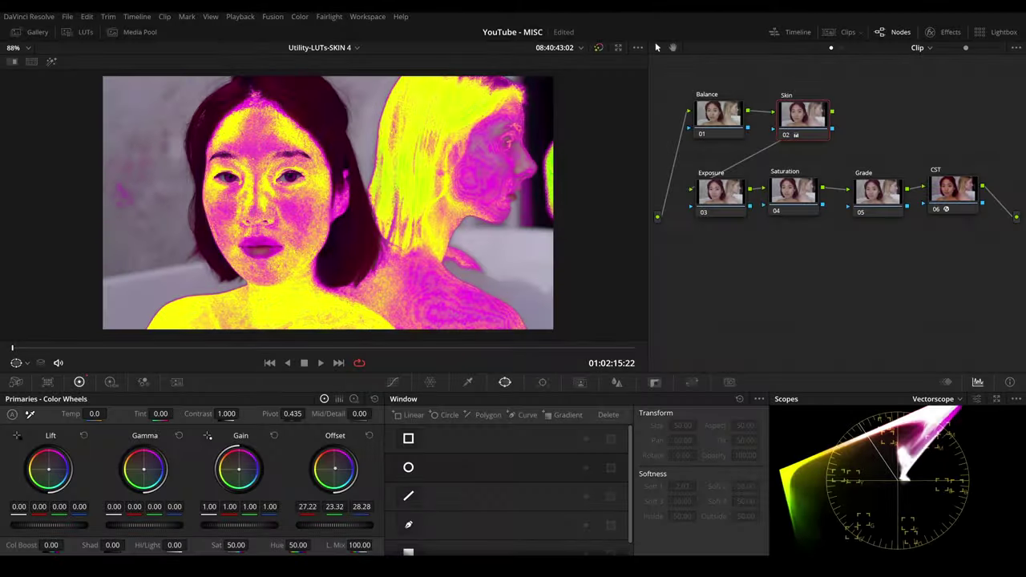
Shift the Offset color balance on the Skin node of the two-women bathtub clip slightly toward green
{"action": "left_click_drag", "start_coordinate": [335, 468], "coordinate": [333, 469]}
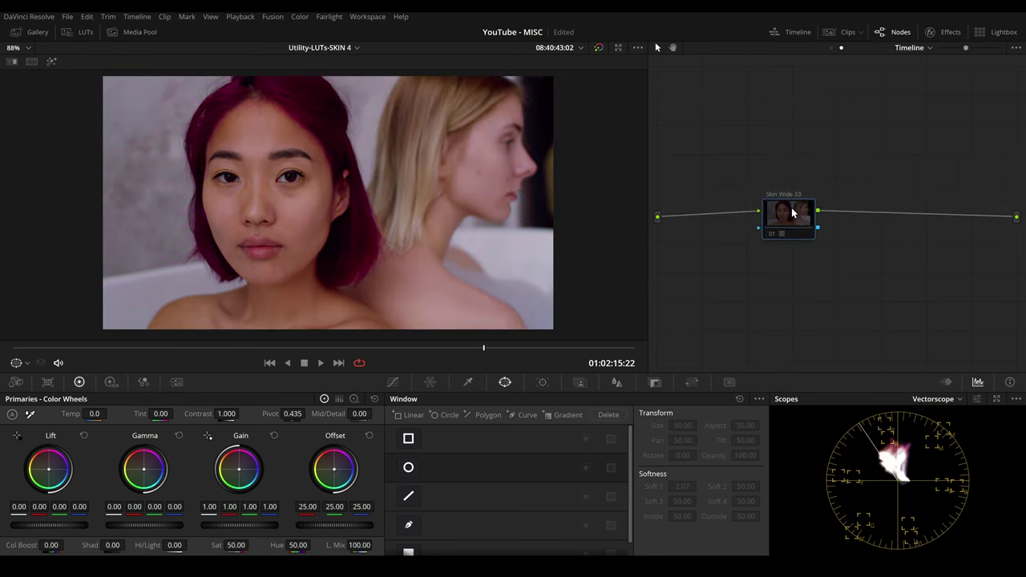